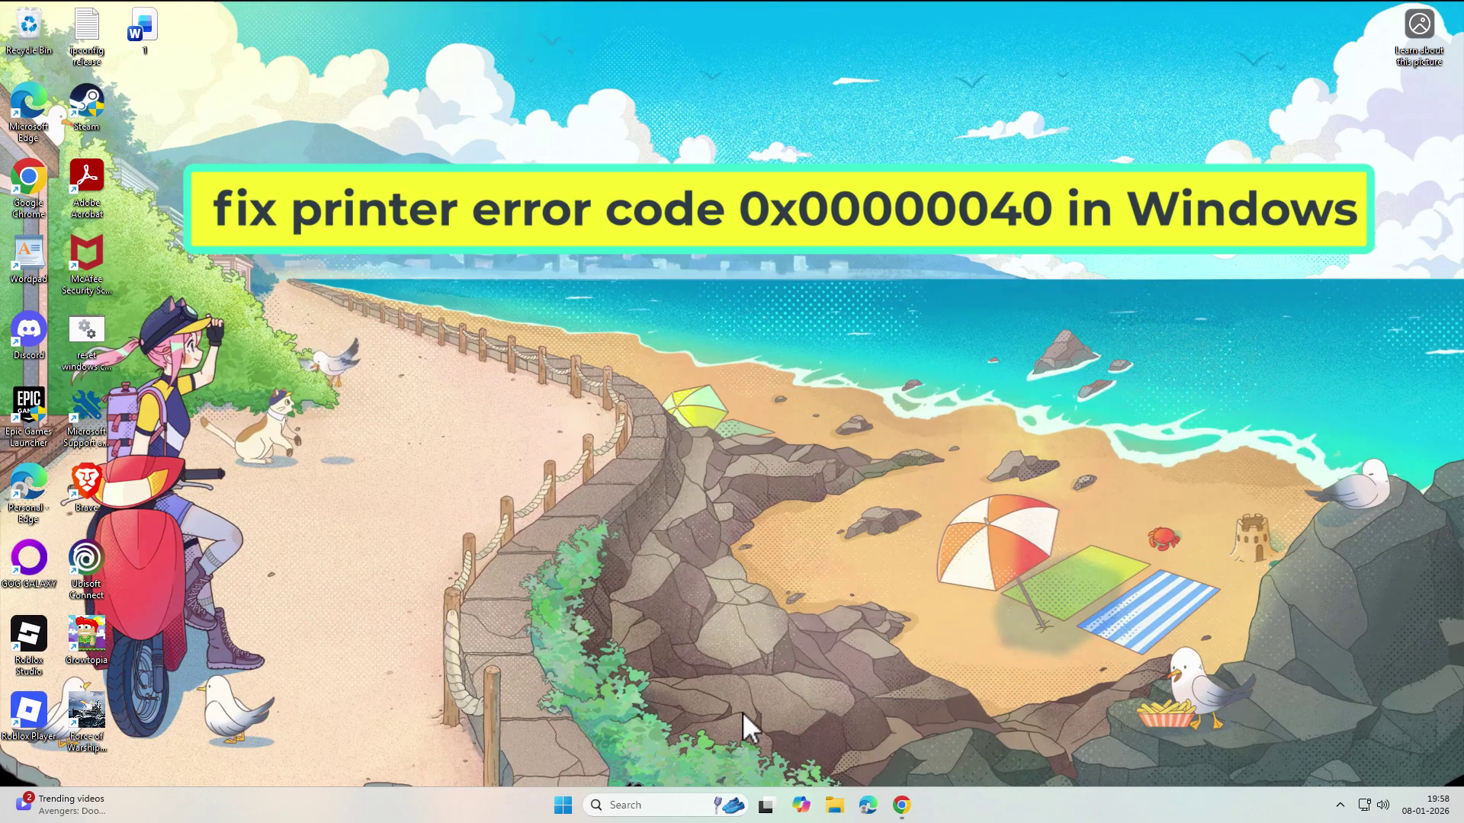
Search Windows for "services" and open the Services console.
{"action": "left_click", "coordinate": [648, 803]}
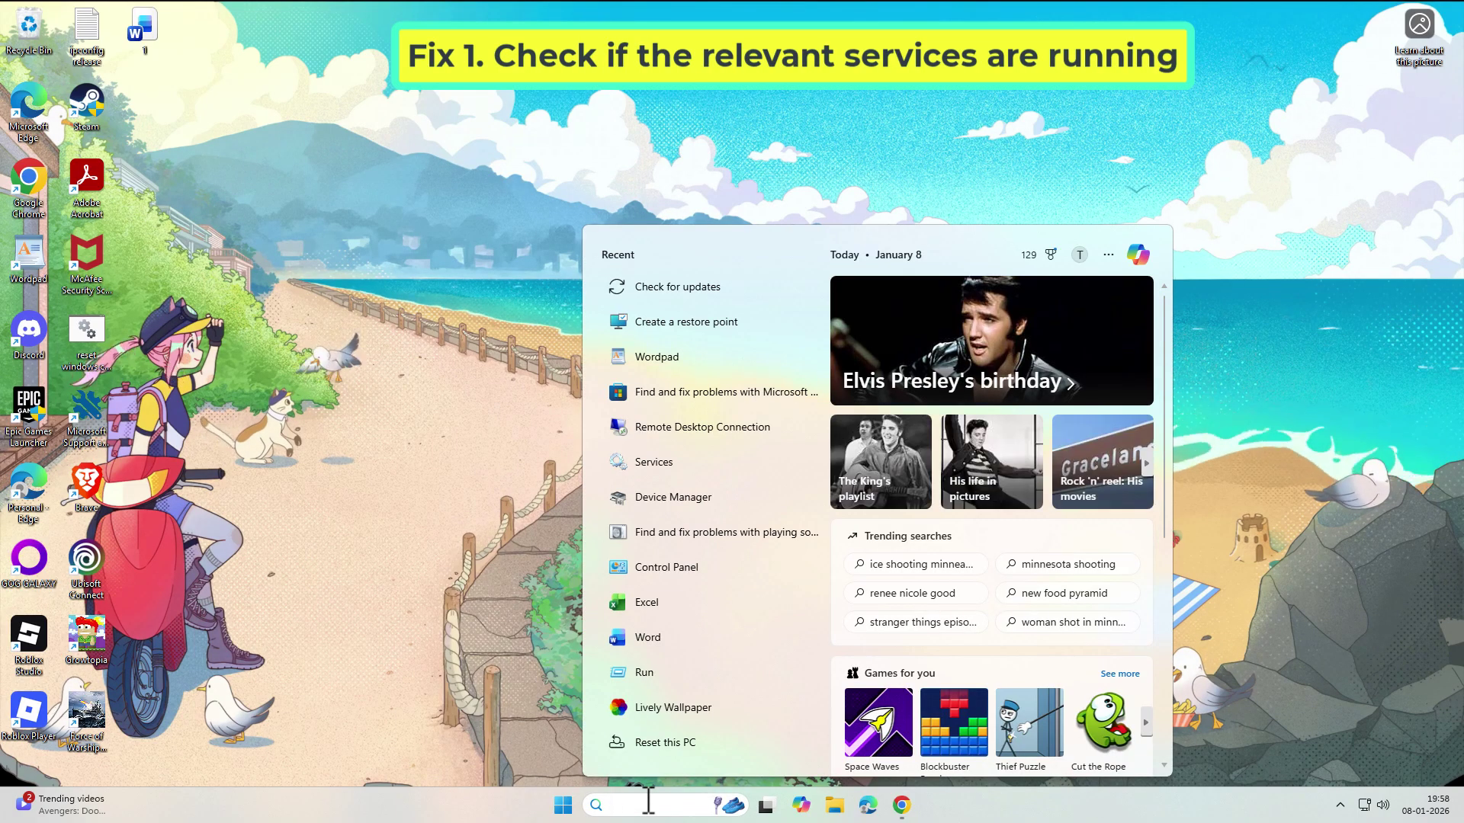
{"action": "type", "text": "services"}
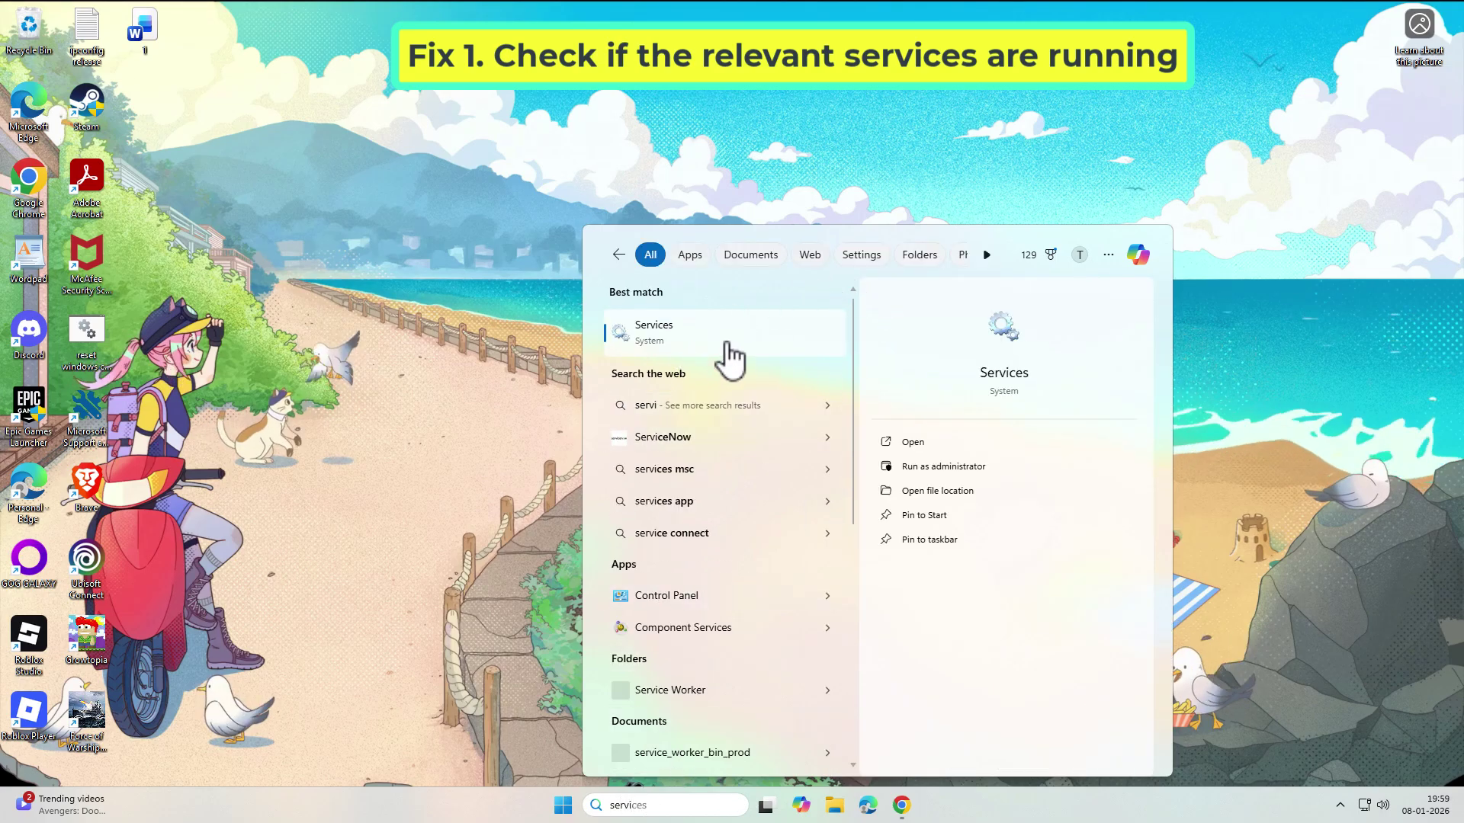
{"action": "left_click", "coordinate": [686, 333]}
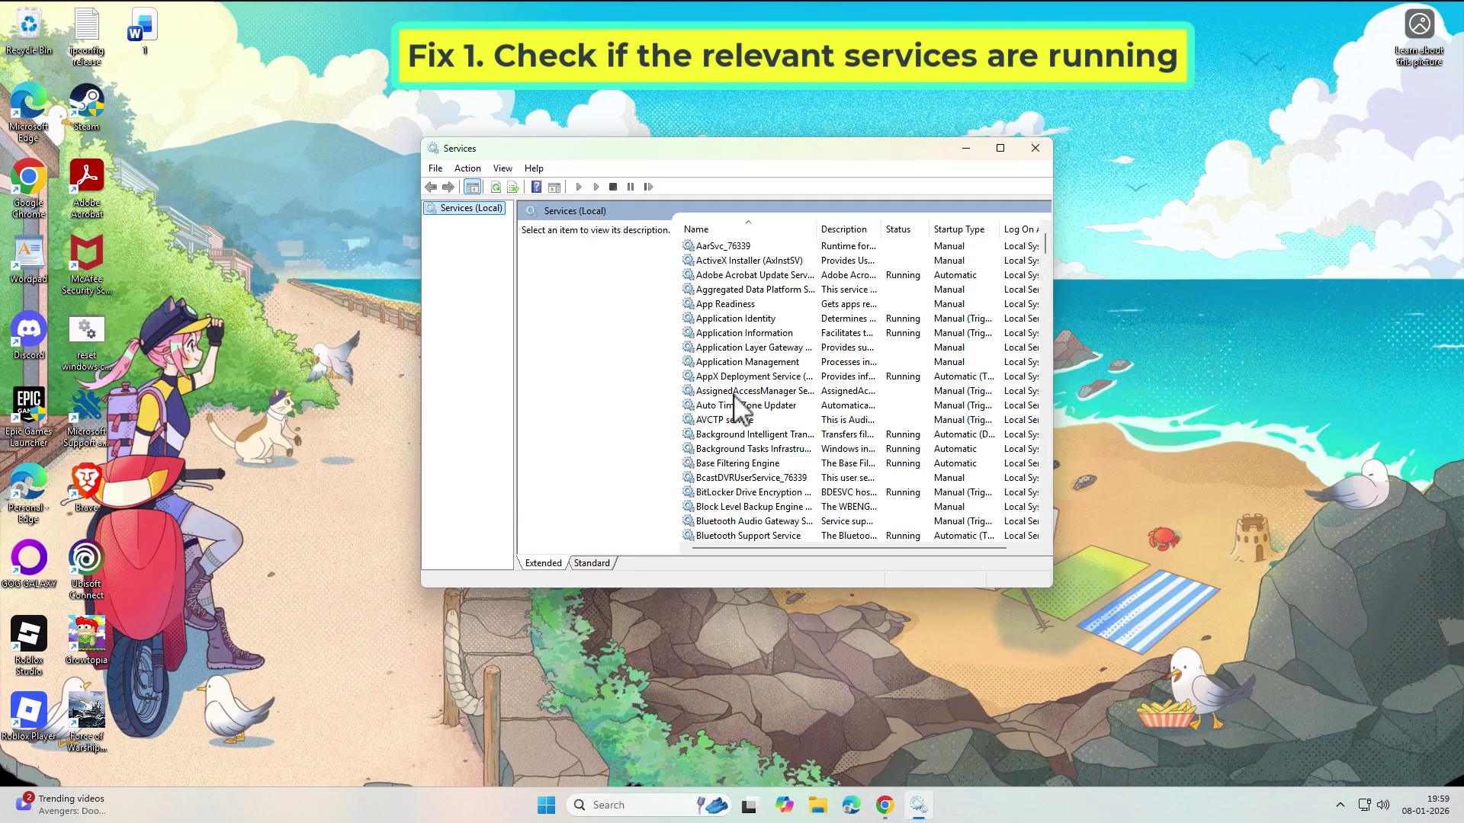
Look for the Computer Browser service among the entries starting with "co" in the services list.
{"action": "left_click", "coordinate": [734, 395]}
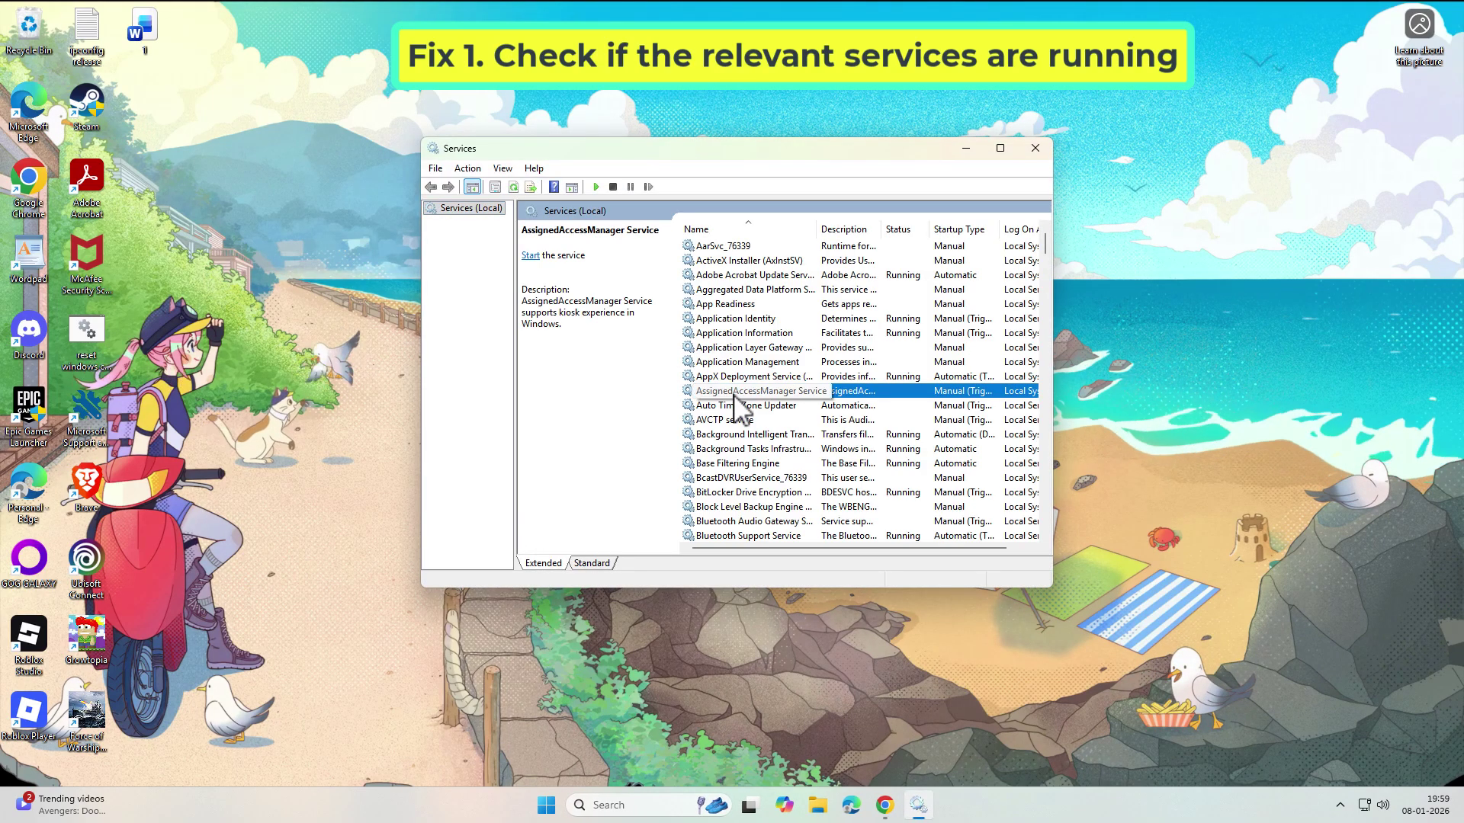
{"action": "key", "text": "c"}
{"action": "key", "text": "o"}
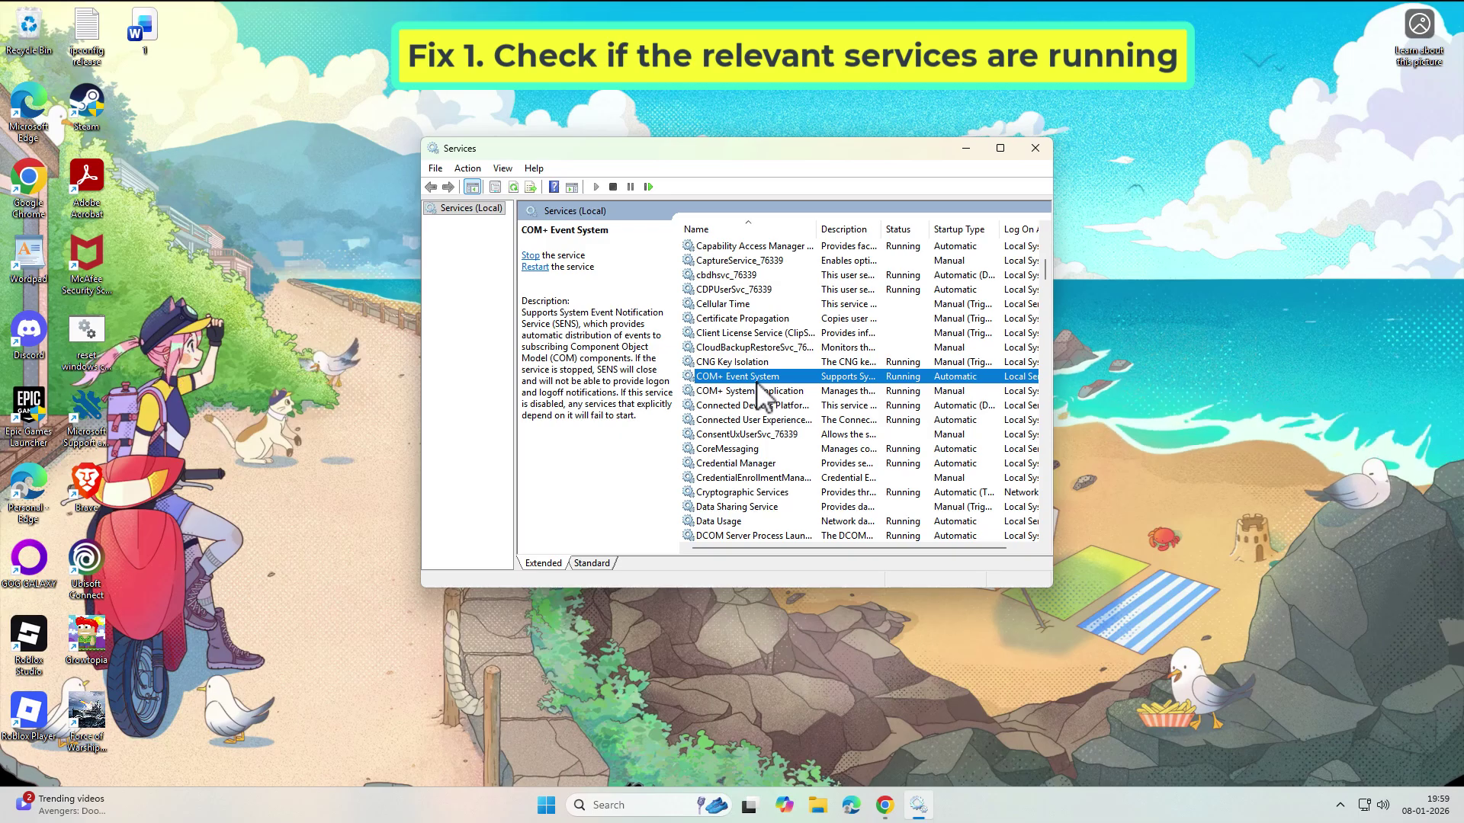
{"action": "scroll", "coordinate": [759, 393], "scroll_direction": "down", "scroll_amount": 2}
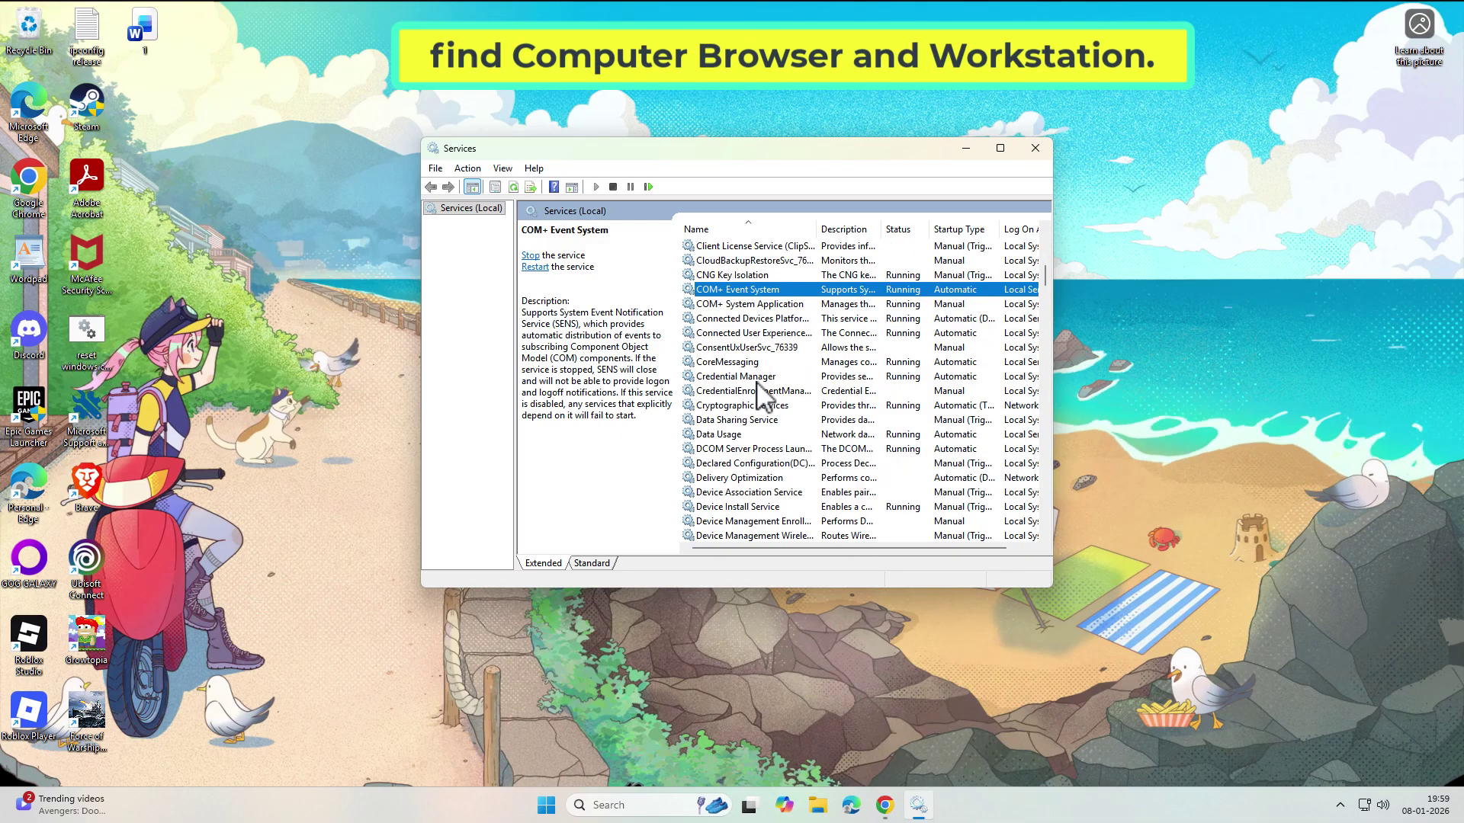
{"action": "scroll", "coordinate": [758, 388], "scroll_direction": "up", "scroll_amount": 3}
Set the Workstation service's startup type to Automatic, then apply and accept its properties.
{"action": "key", "text": "w"}
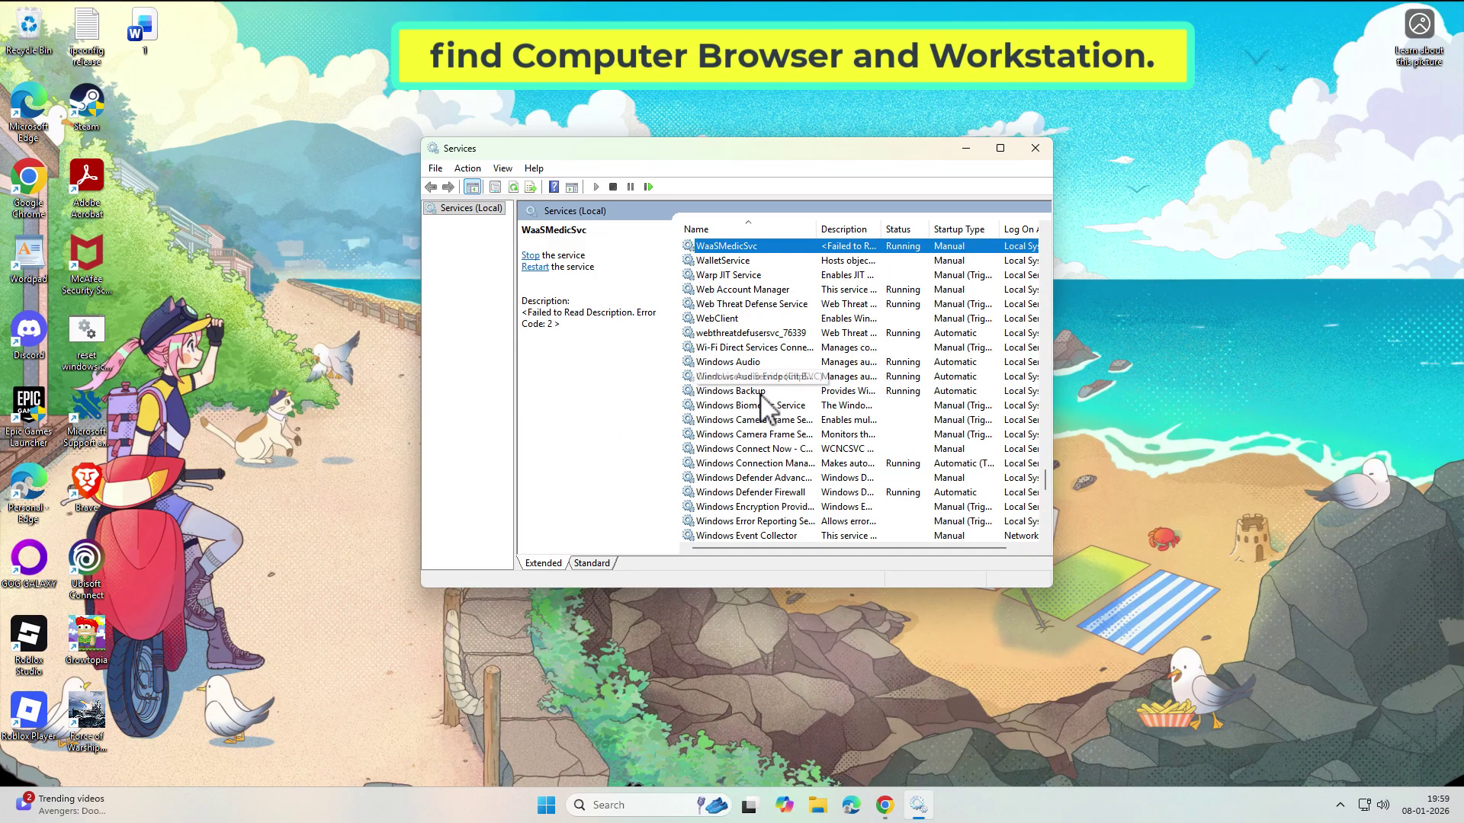
{"action": "key", "text": "o"}
{"action": "left_click", "coordinate": [780, 407]}
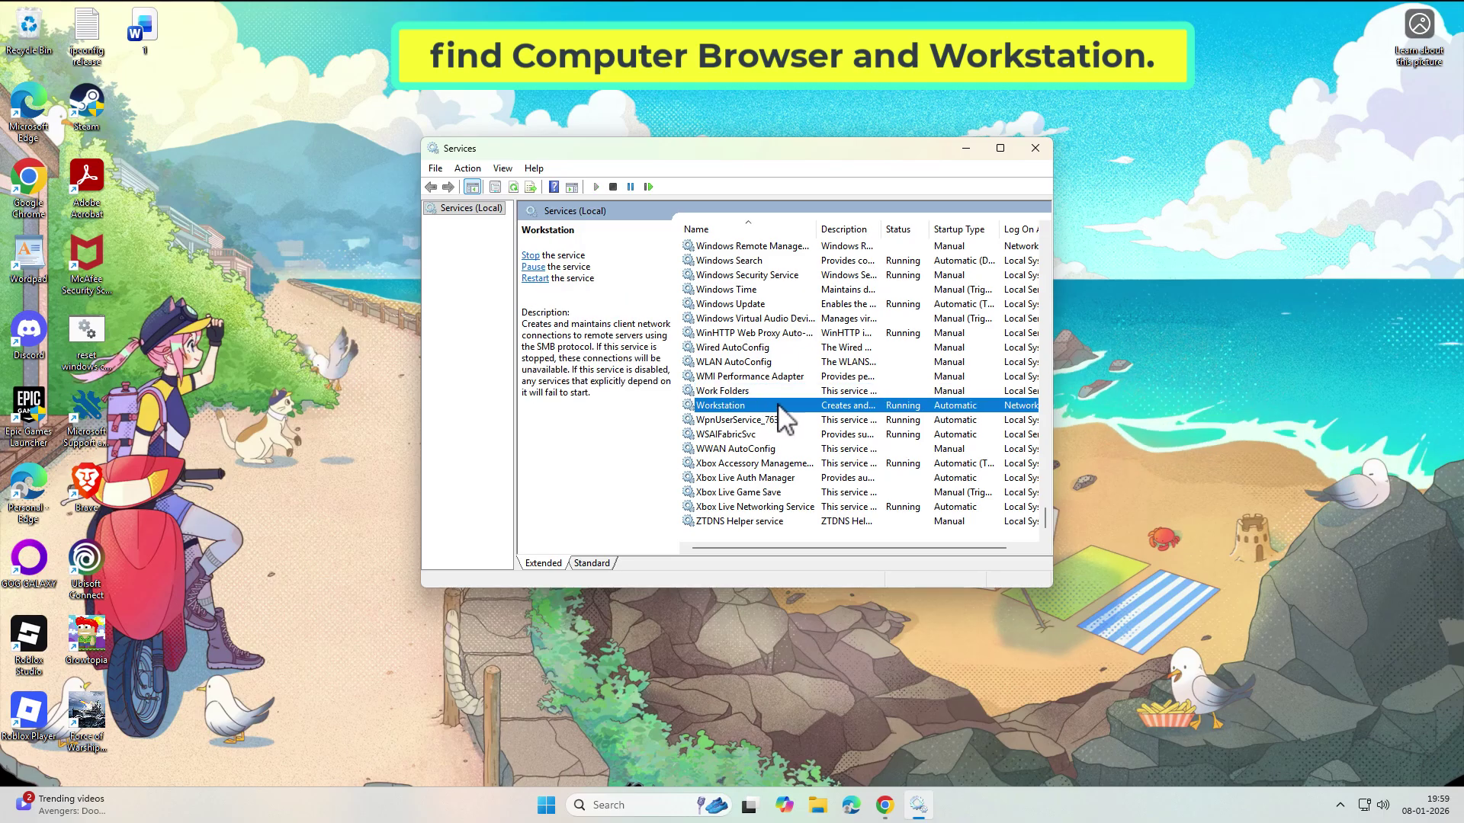
{"action": "double_click", "coordinate": [791, 406]}
{"action": "left_click", "coordinate": [728, 355]}
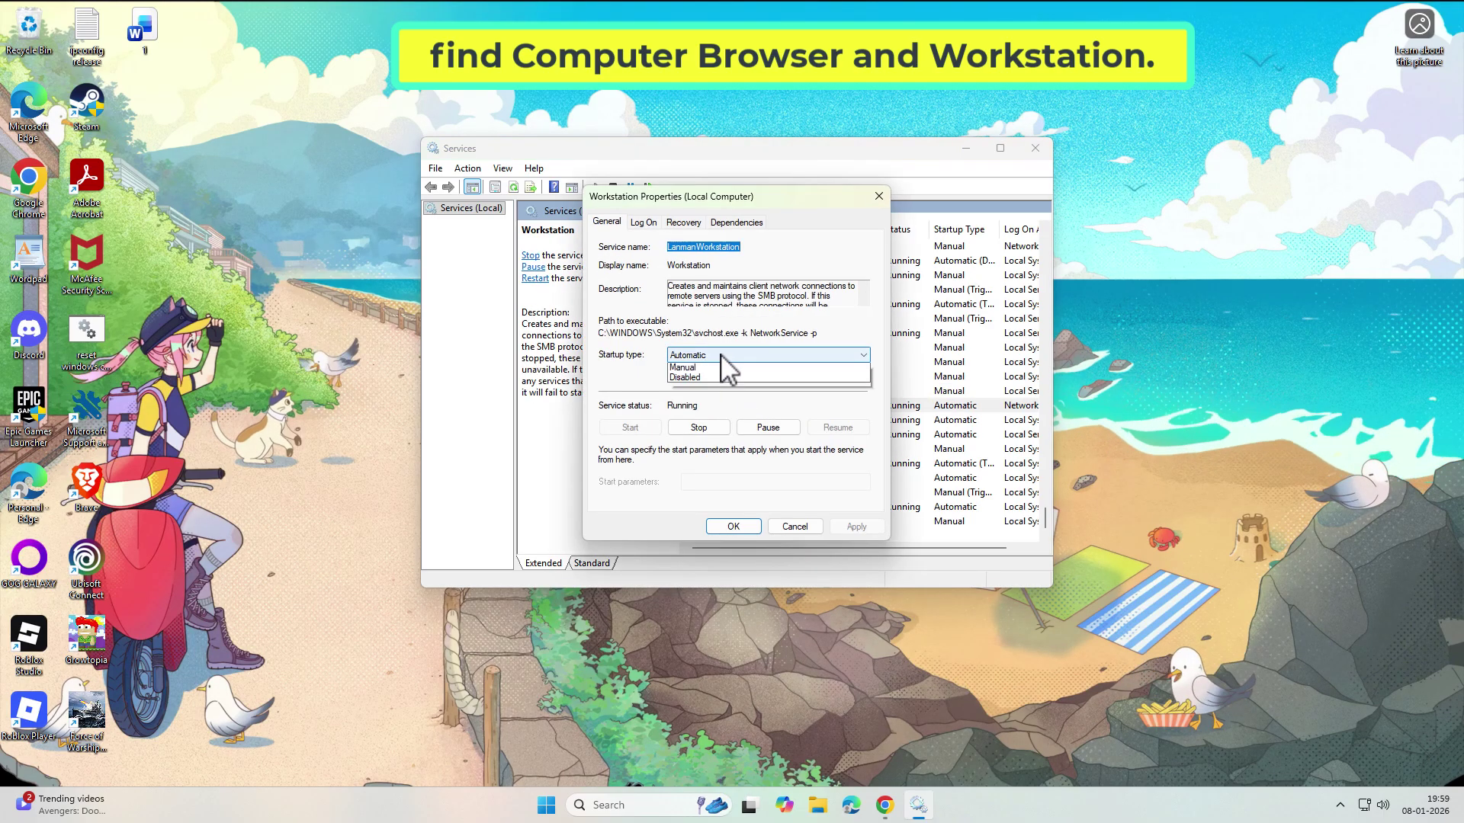
{"action": "left_click", "coordinate": [713, 379]}
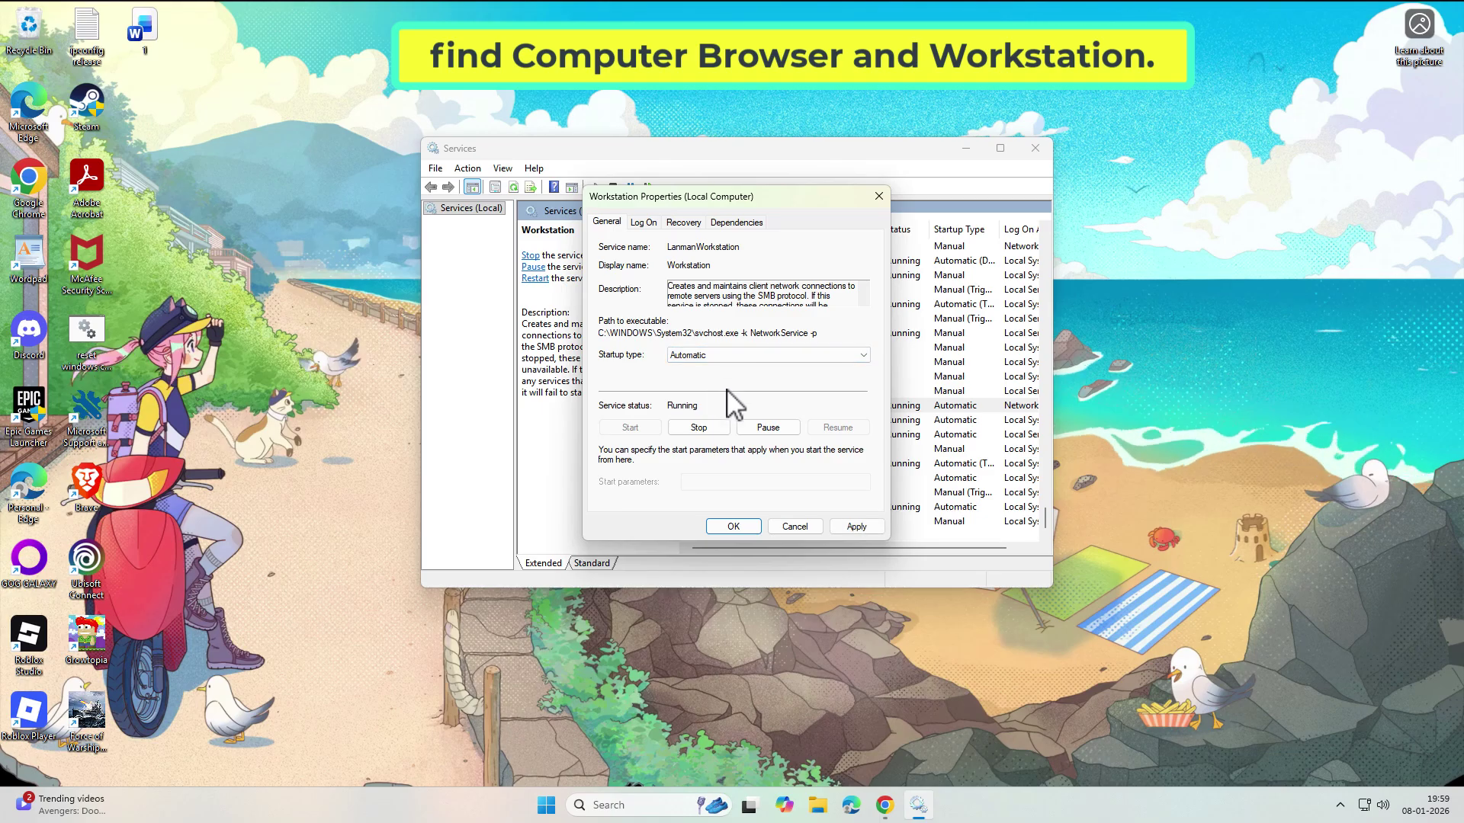
{"action": "left_click", "coordinate": [869, 524]}
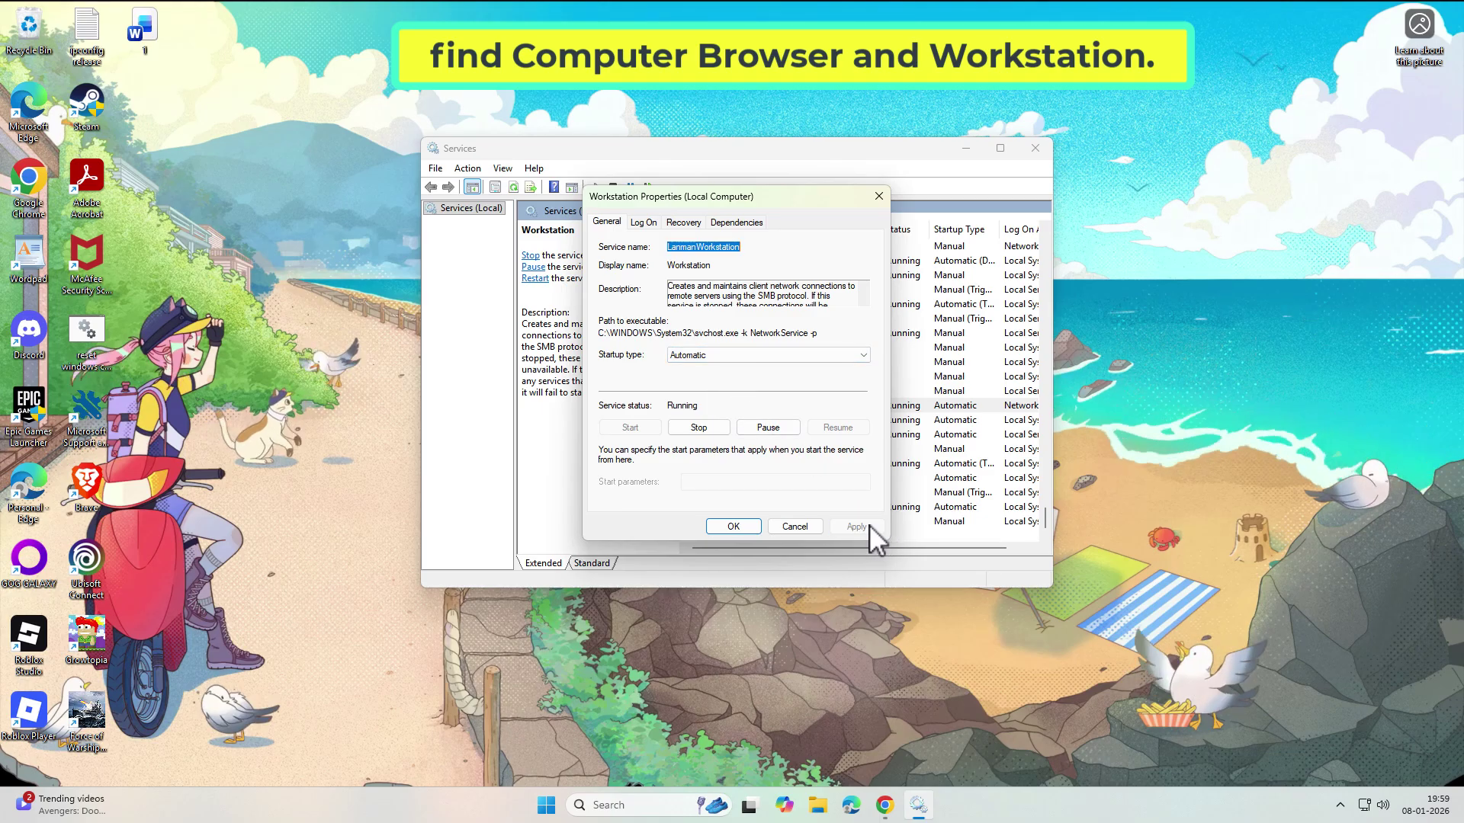
{"action": "left_click", "coordinate": [733, 526]}
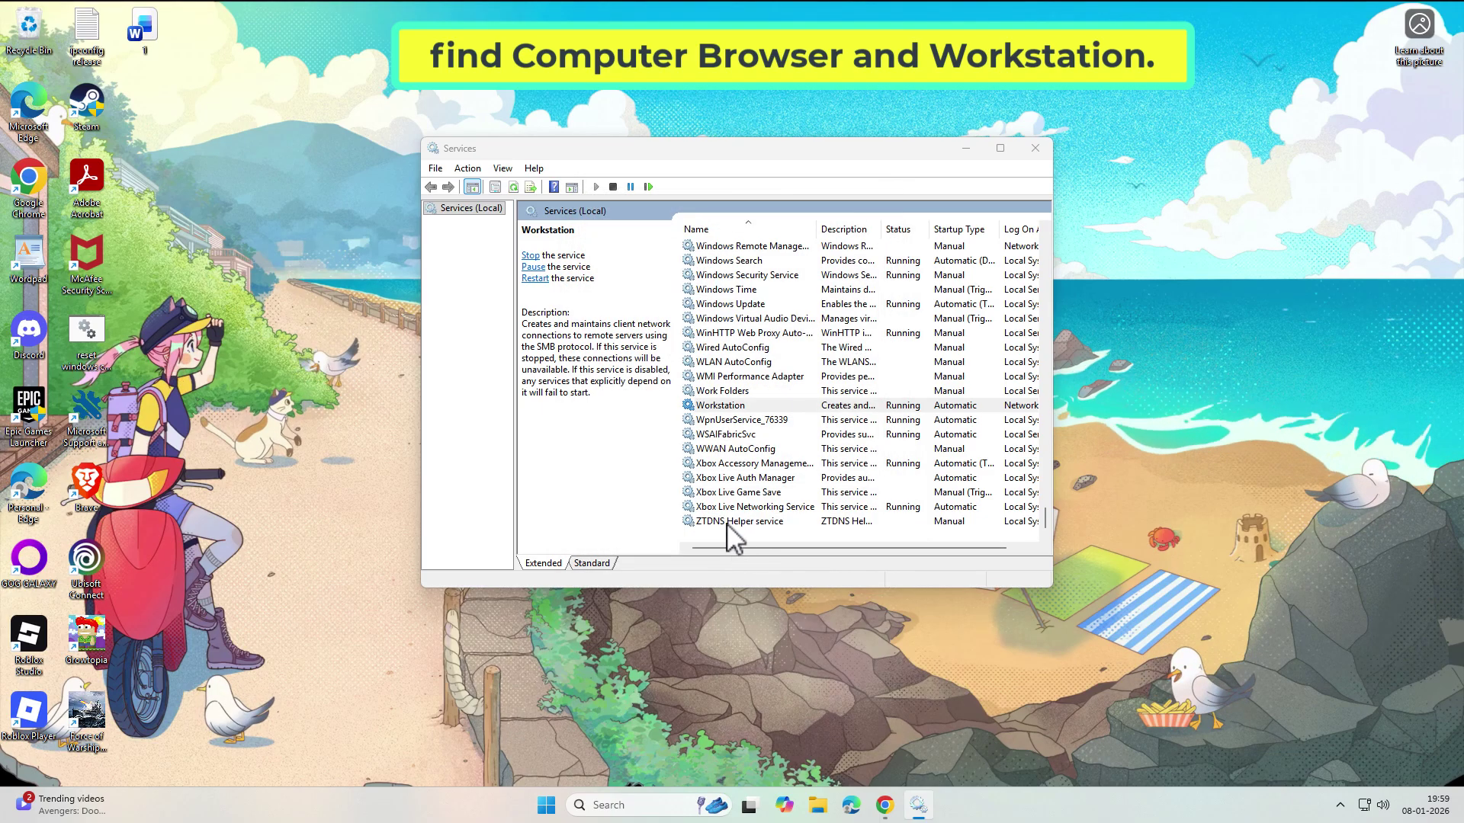
Restart the Workstation service and close the Services console.
{"action": "right_click", "coordinate": [752, 408]}
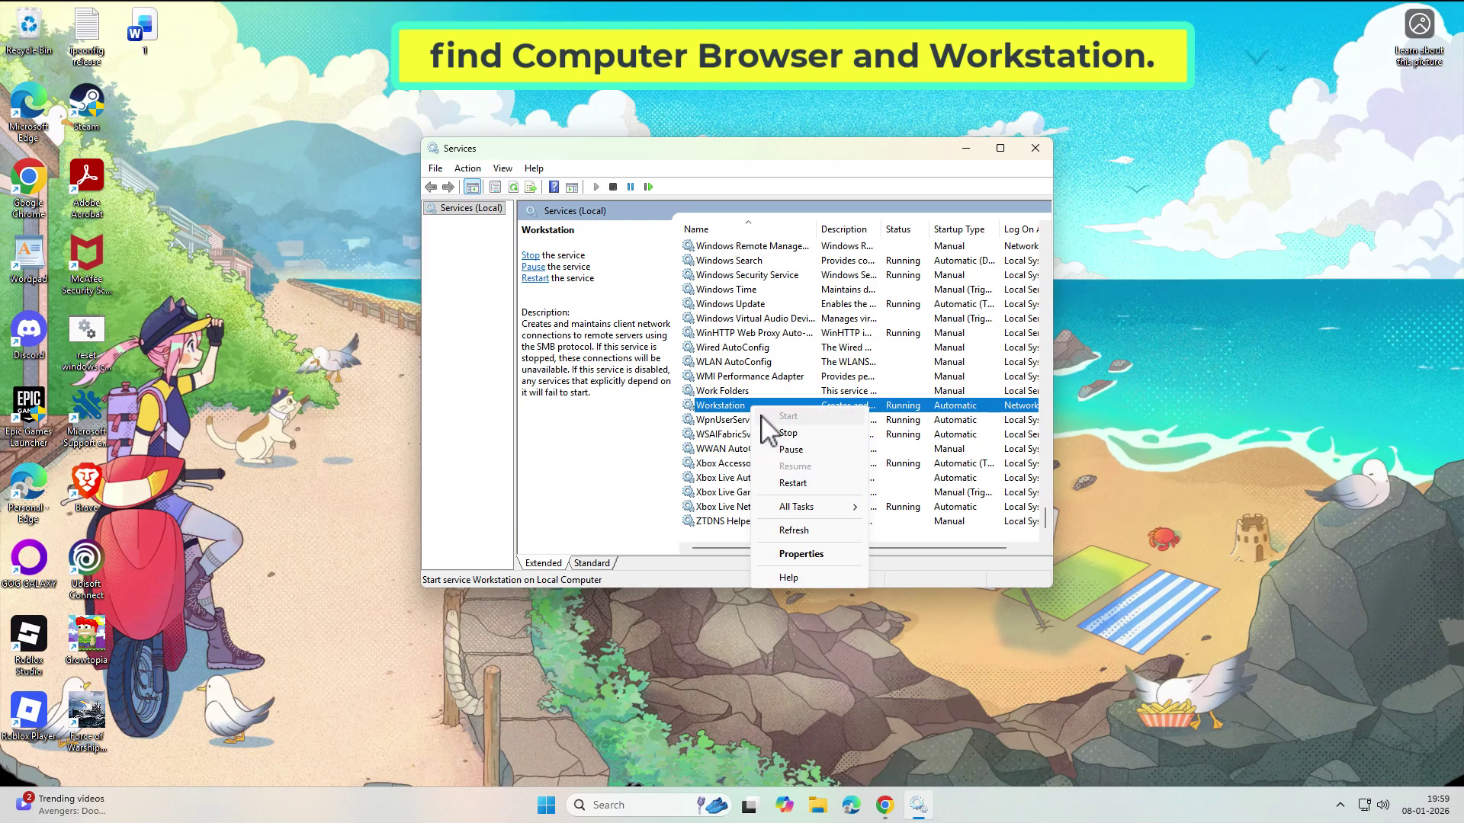
{"action": "left_click", "coordinate": [786, 483]}
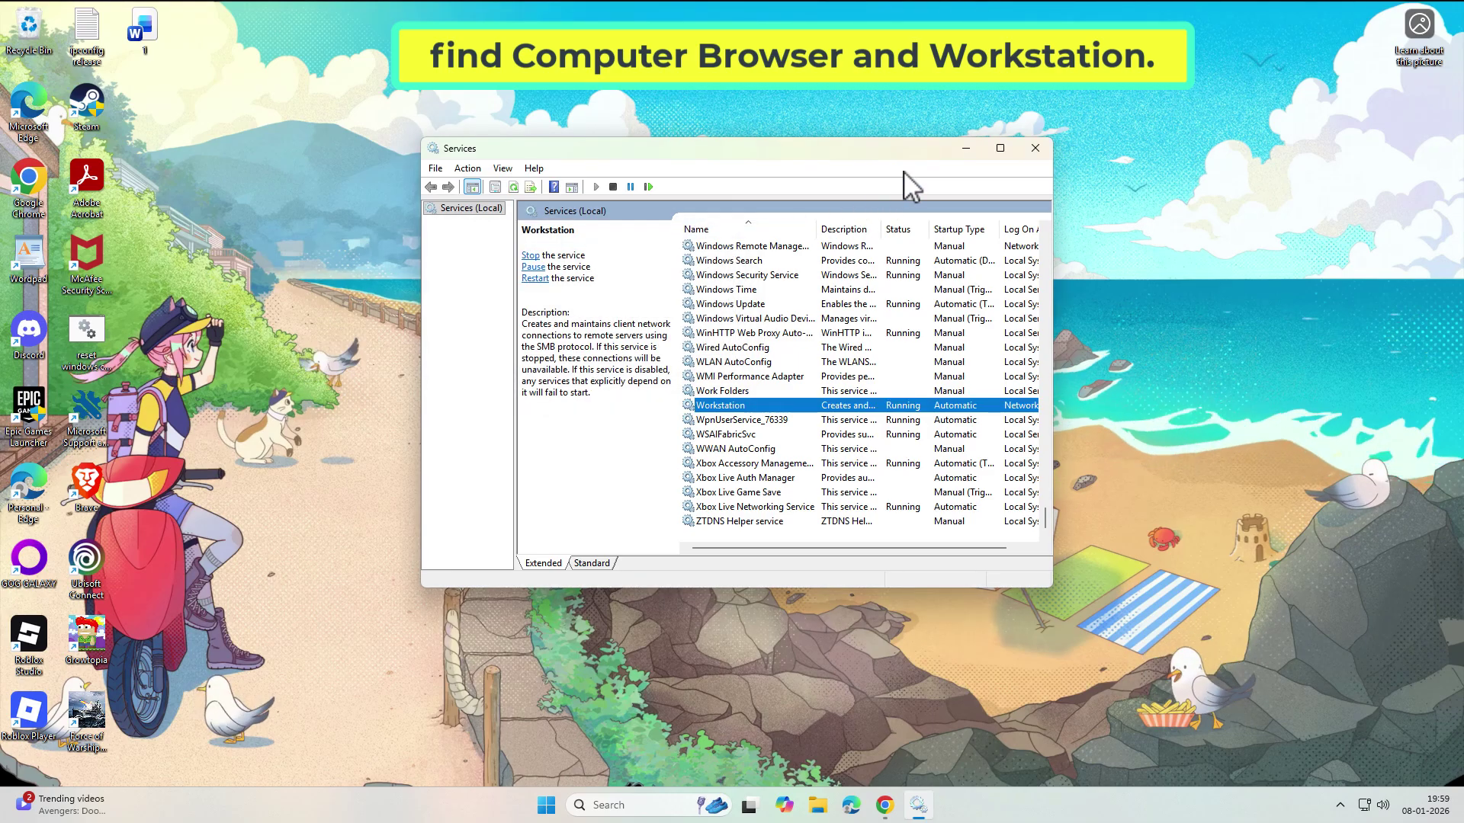
{"action": "left_click", "coordinate": [1036, 148]}
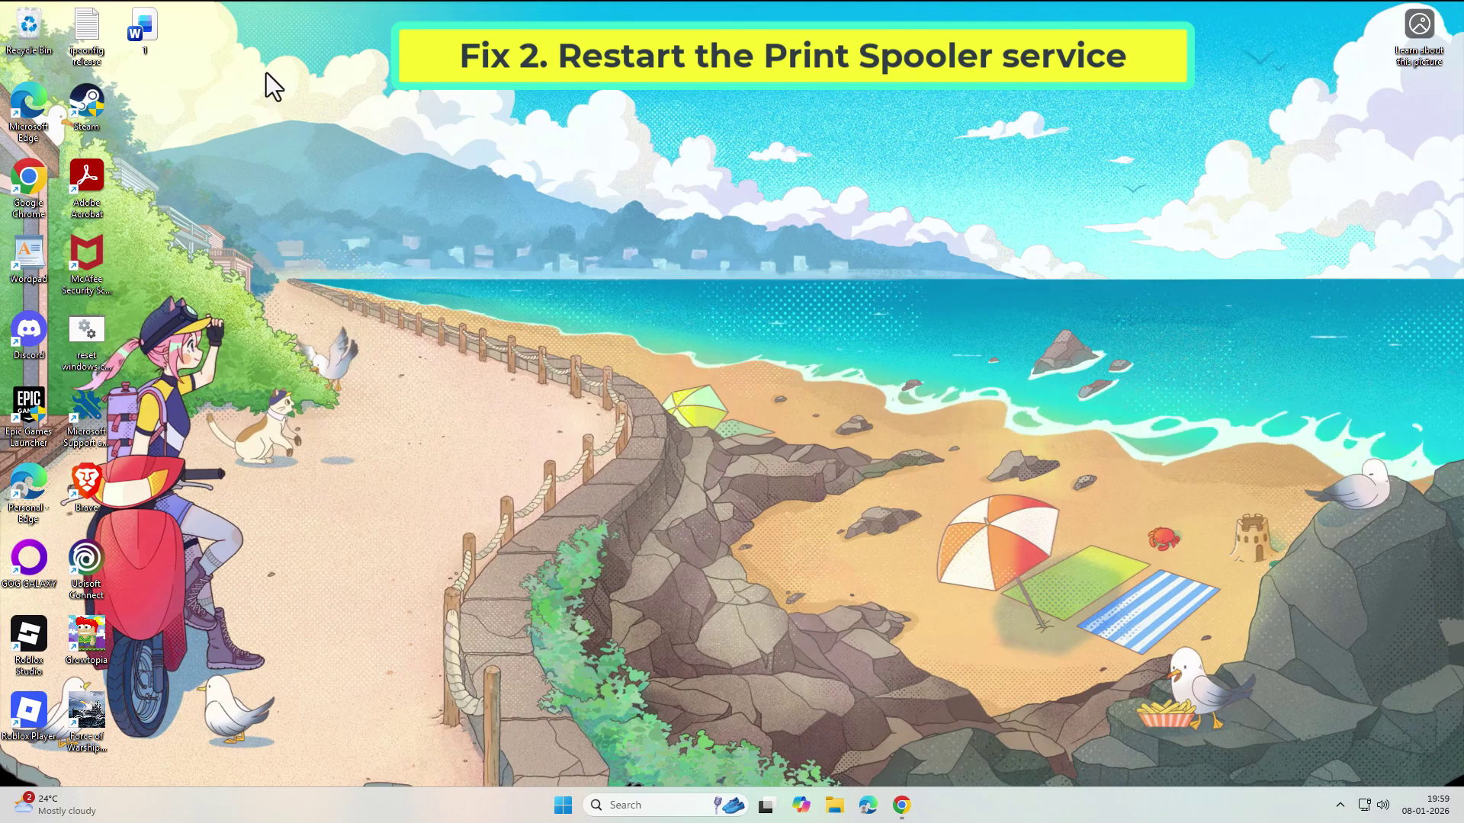
Find the Services console through Windows search again and reopen it.
{"action": "left_click", "coordinate": [651, 800]}
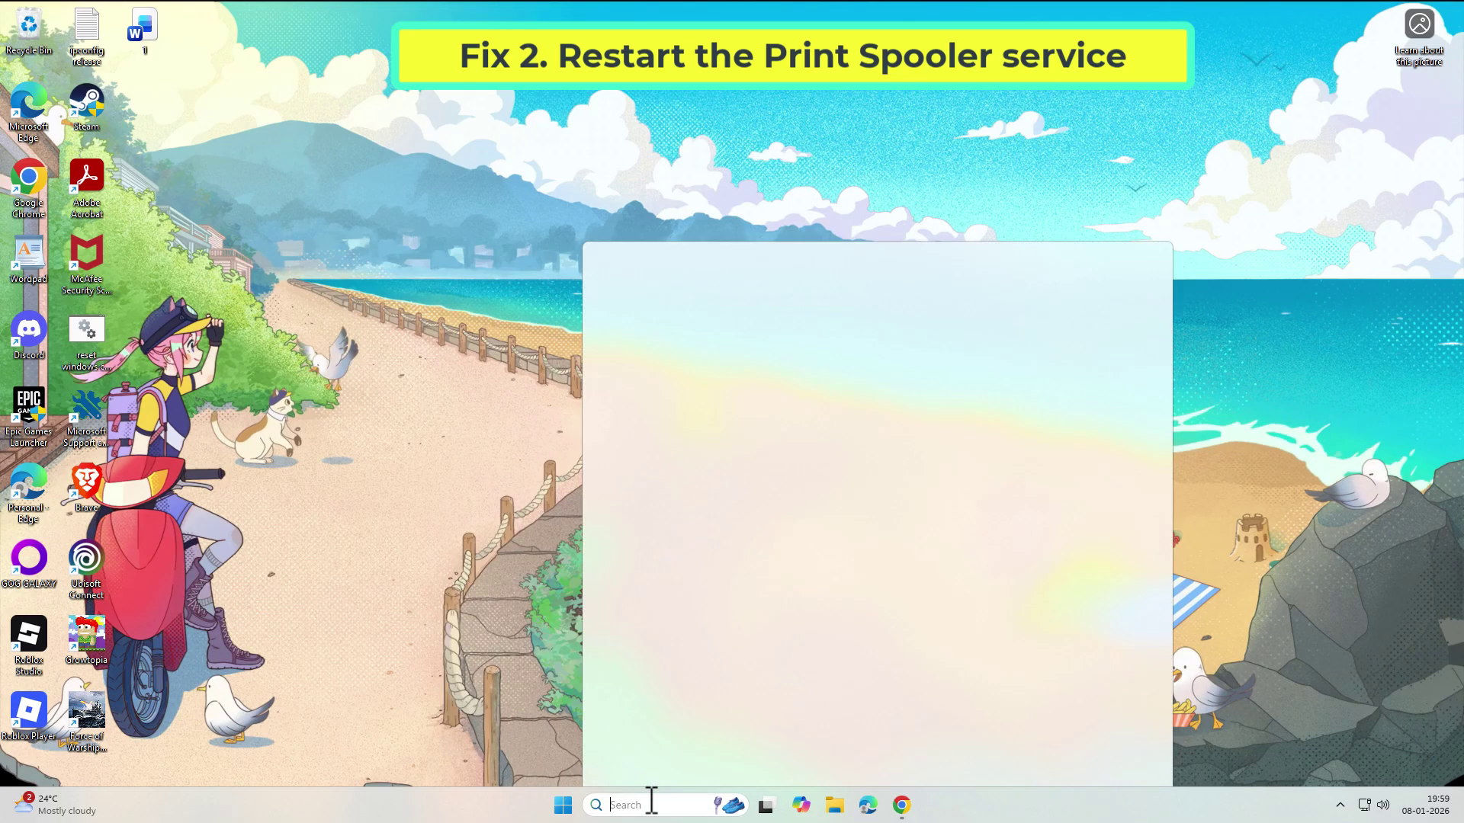
{"action": "type", "text": "seer"}
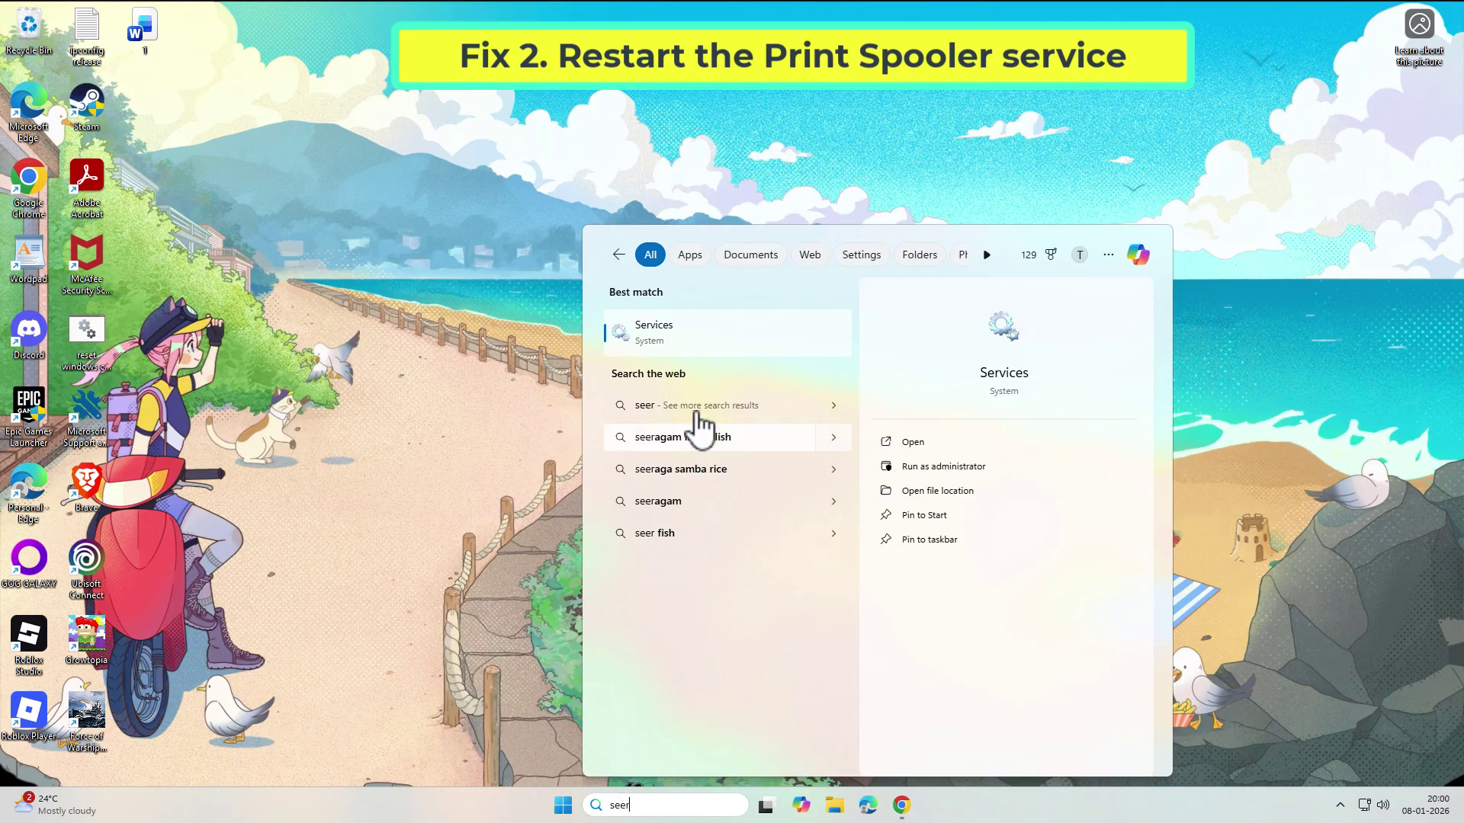
{"action": "left_click", "coordinate": [695, 328]}
{"action": "left_click", "coordinate": [709, 349]}
Set the Print Spooler service's startup type to Automatic, then apply and accept its properties.
{"action": "key", "text": "p"}
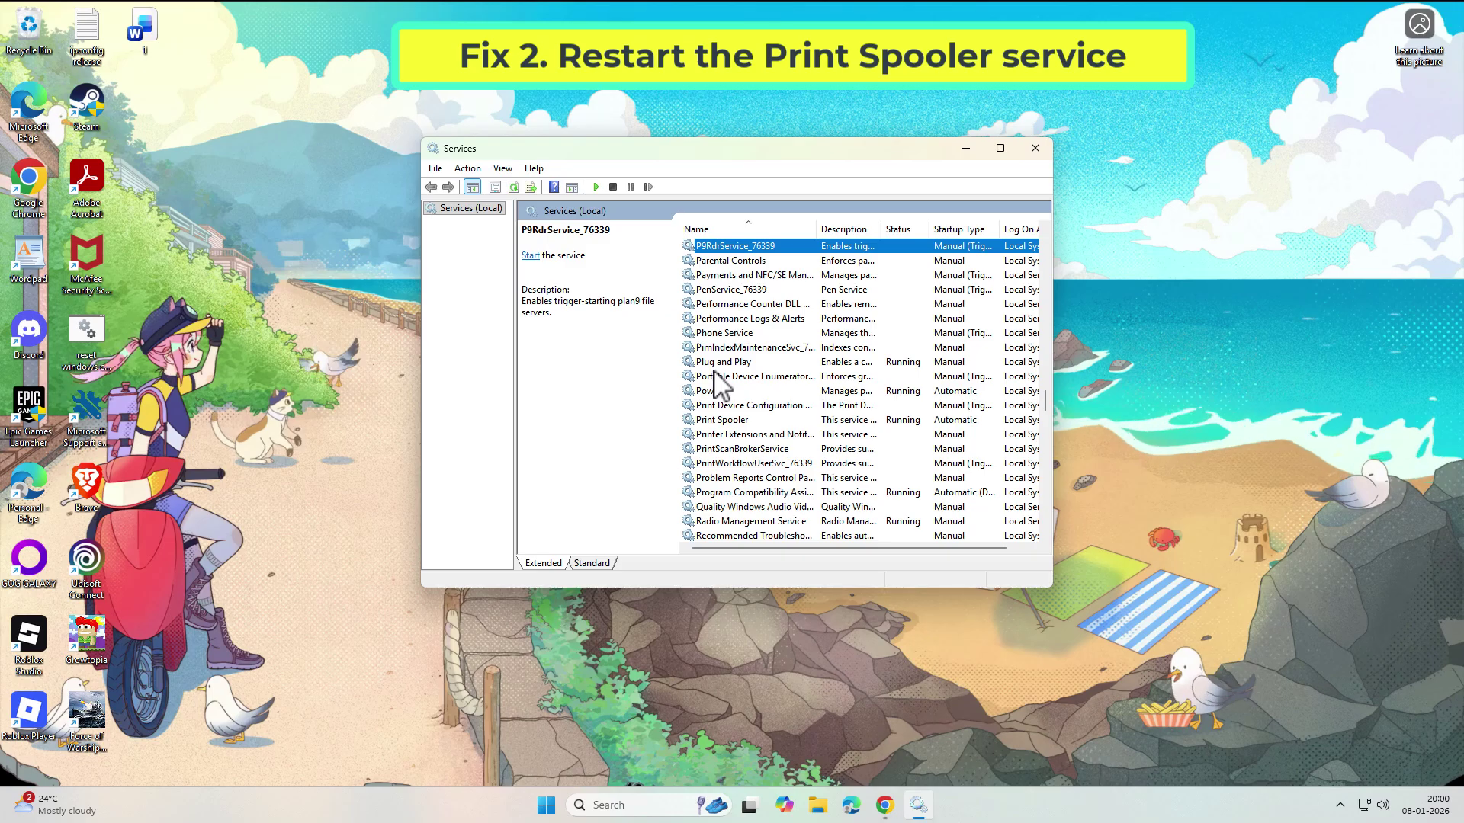
{"action": "left_click", "coordinate": [733, 420]}
{"action": "double_click", "coordinate": [758, 420]}
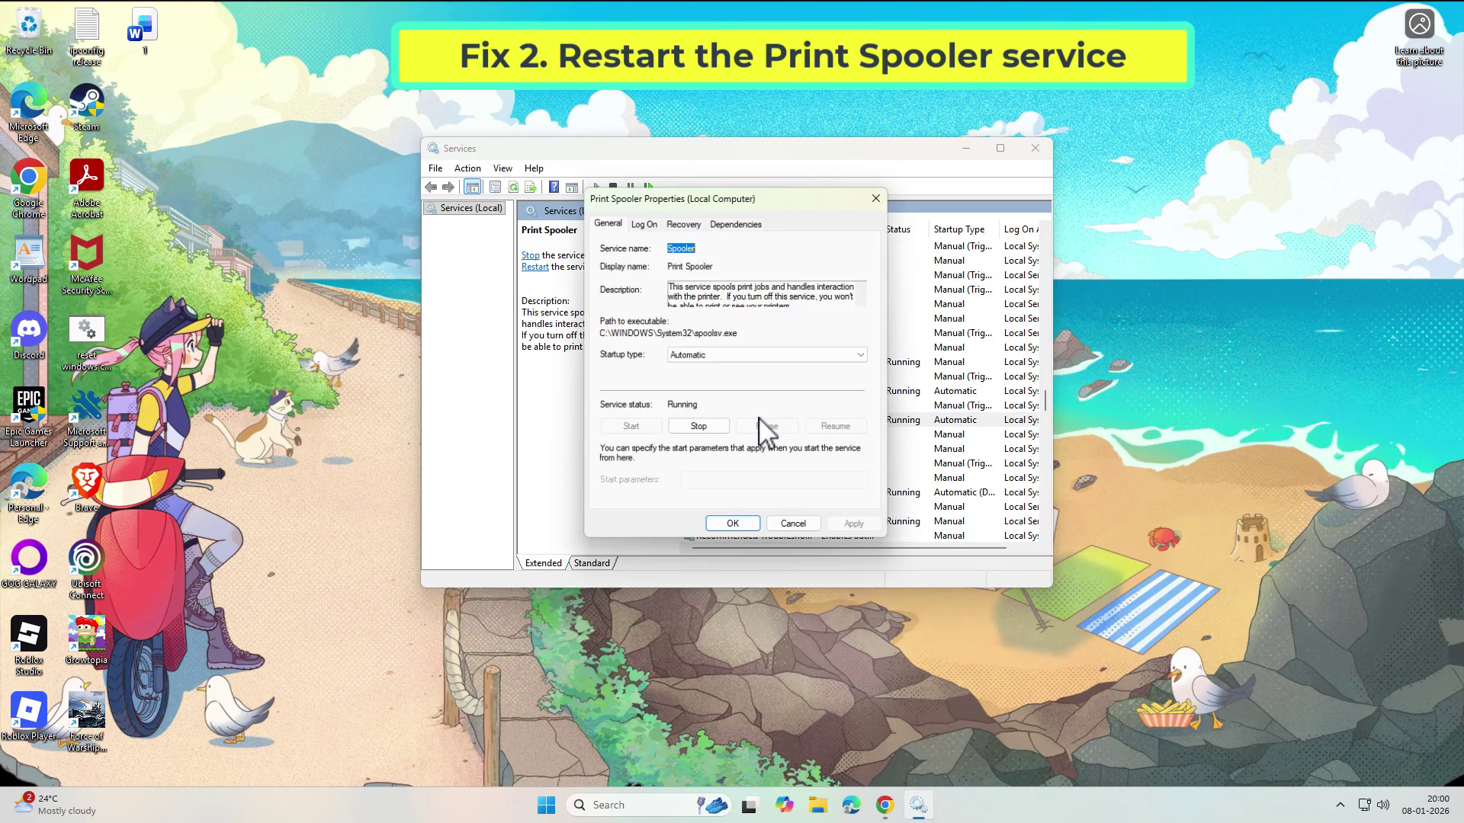
{"action": "left_click", "coordinate": [720, 355]}
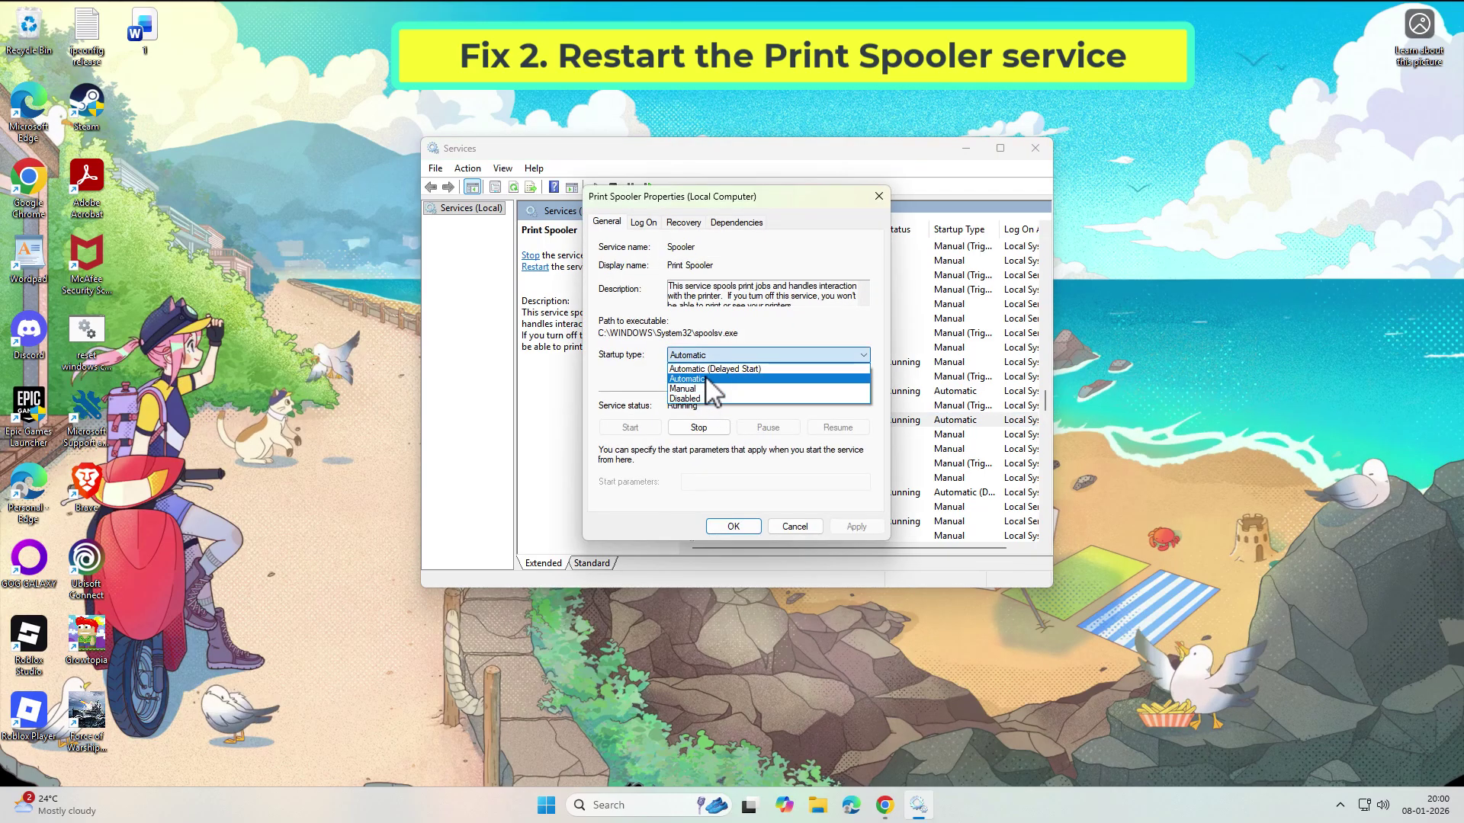
{"action": "left_click", "coordinate": [709, 376]}
{"action": "left_click", "coordinate": [853, 527]}
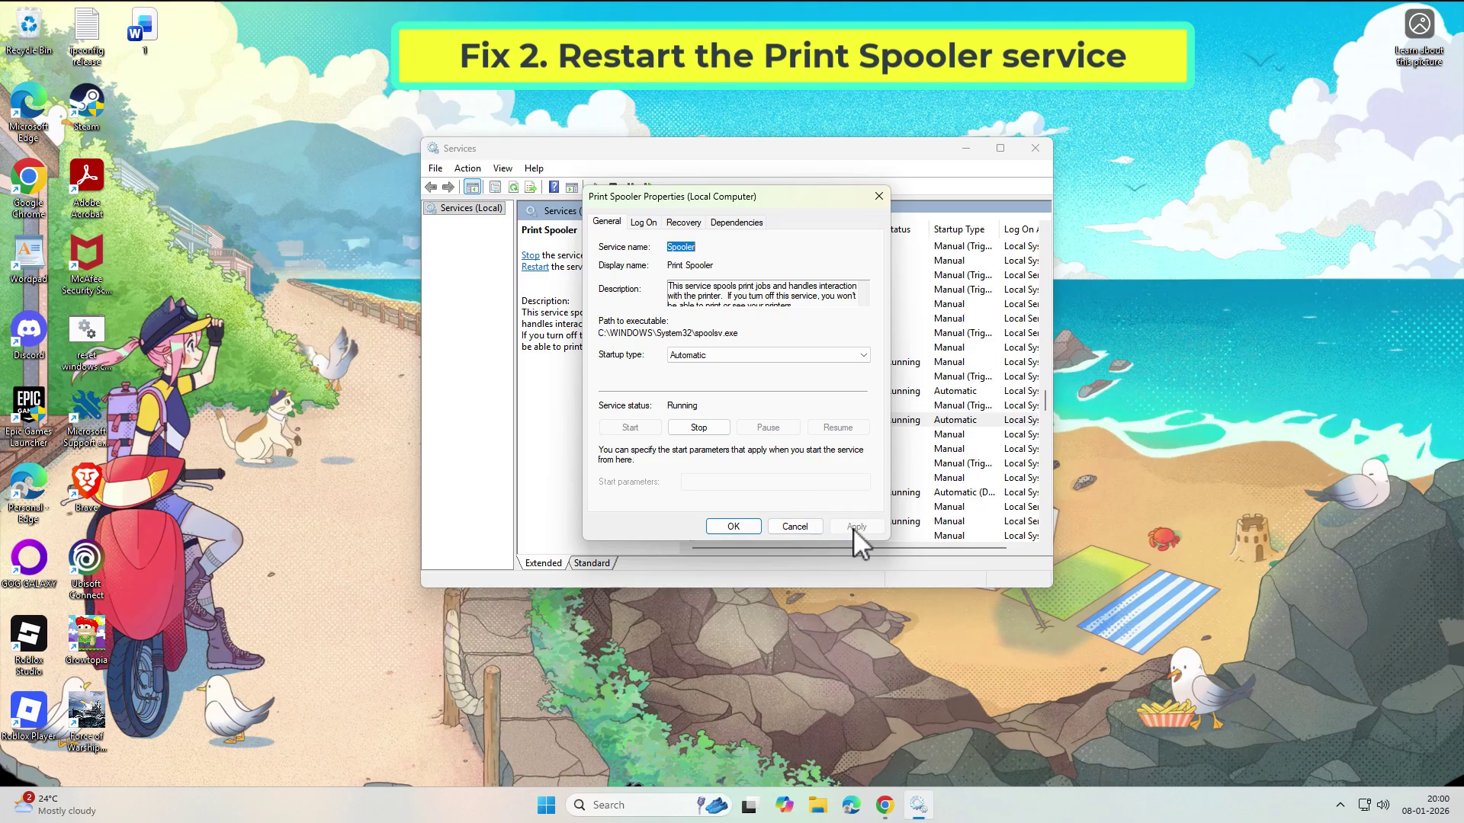
{"action": "left_click", "coordinate": [737, 526]}
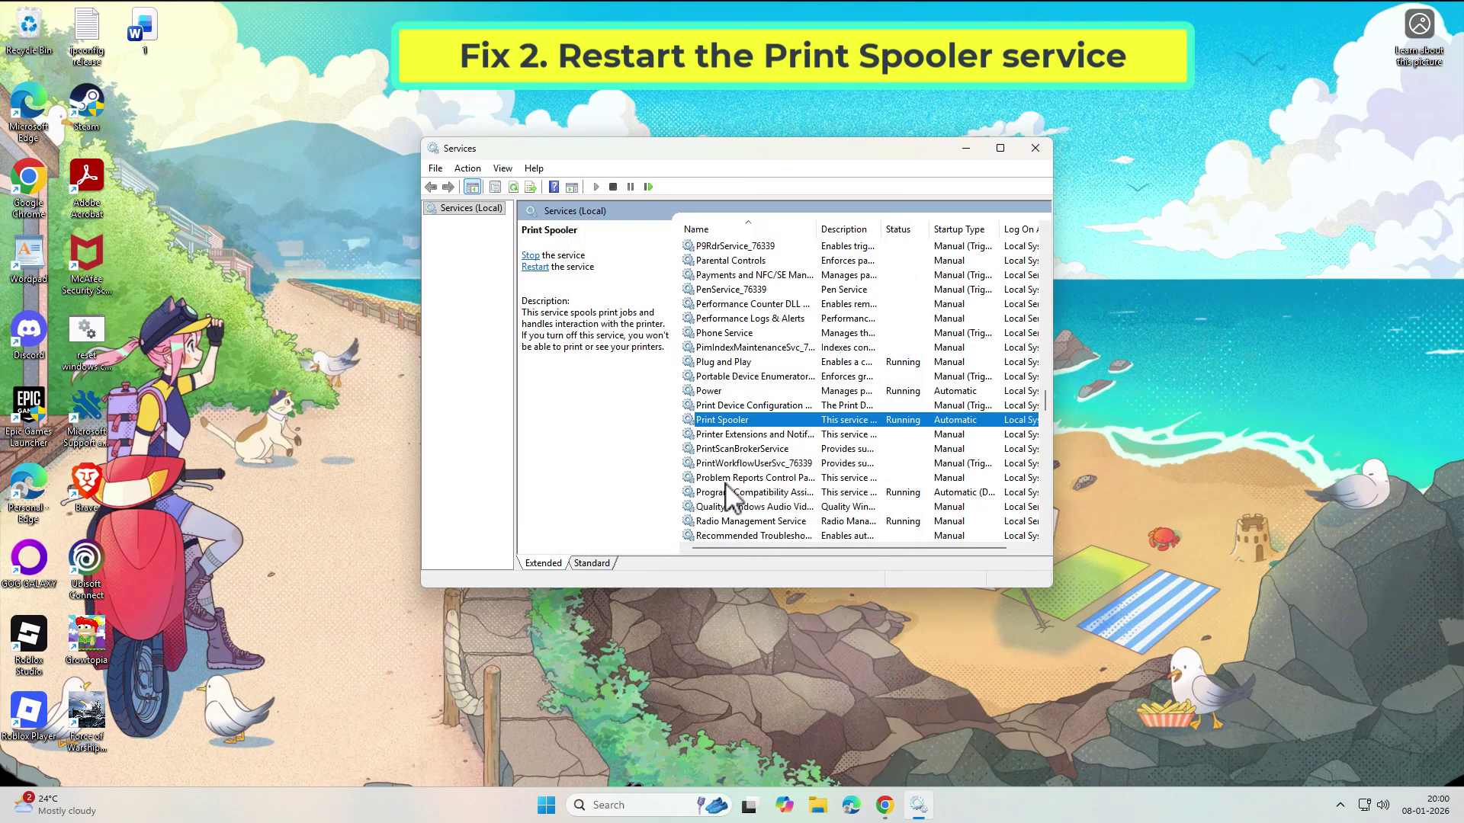
Restart the Print Spooler service and close the Services console.
{"action": "right_click", "coordinate": [728, 420]}
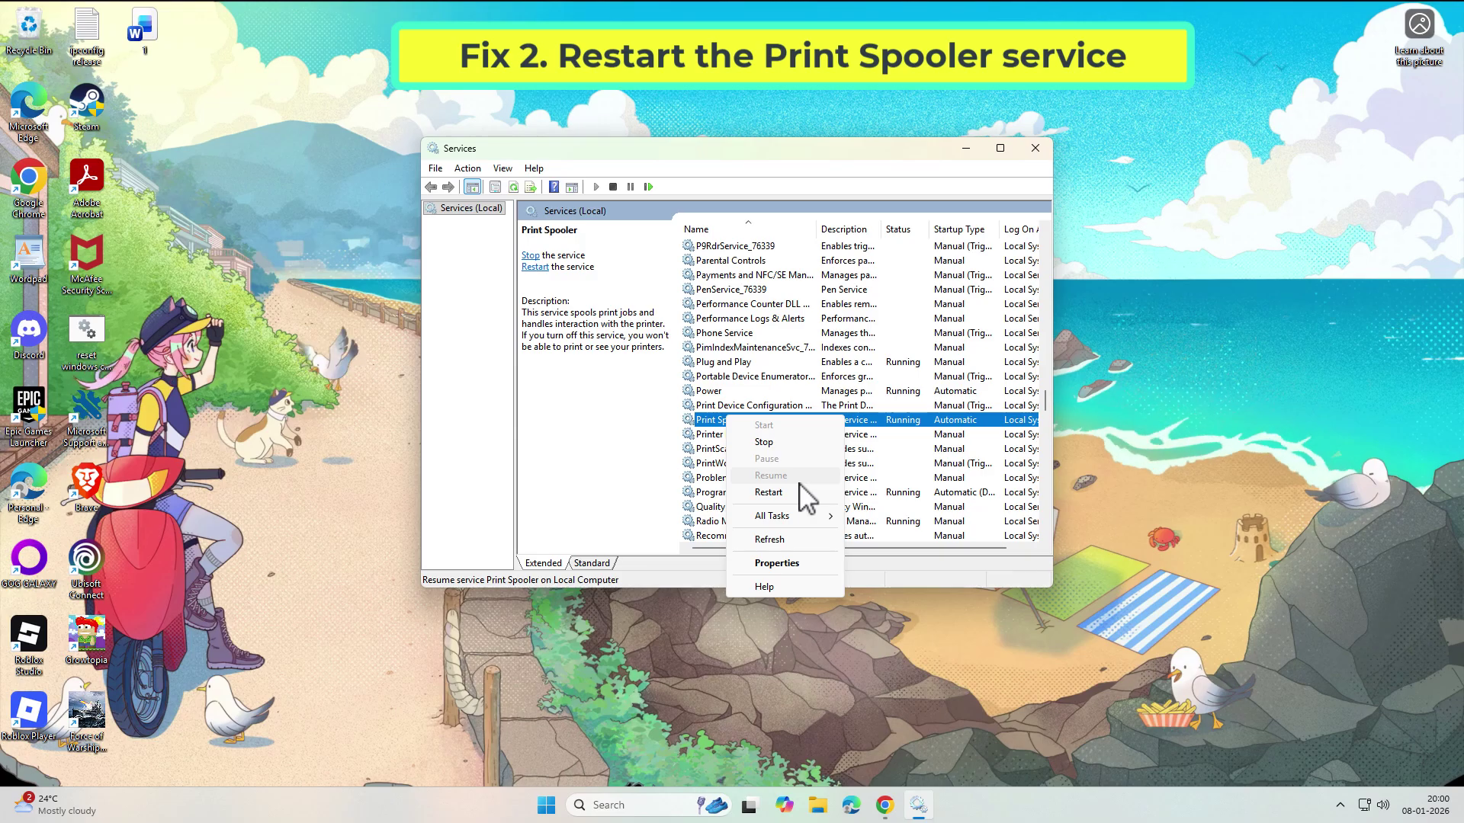
{"action": "left_click", "coordinate": [768, 492]}
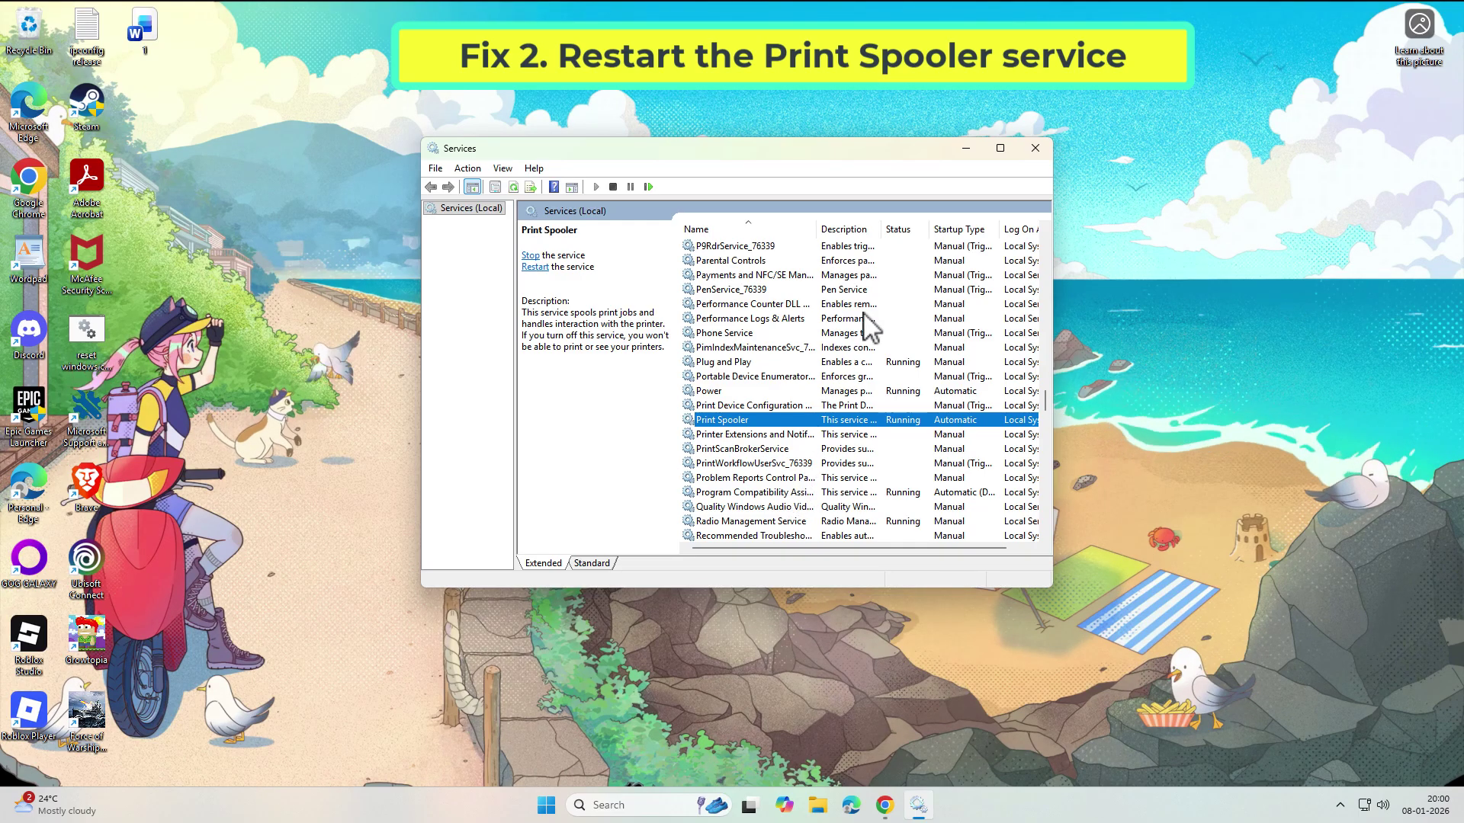
{"action": "left_click", "coordinate": [1038, 149]}
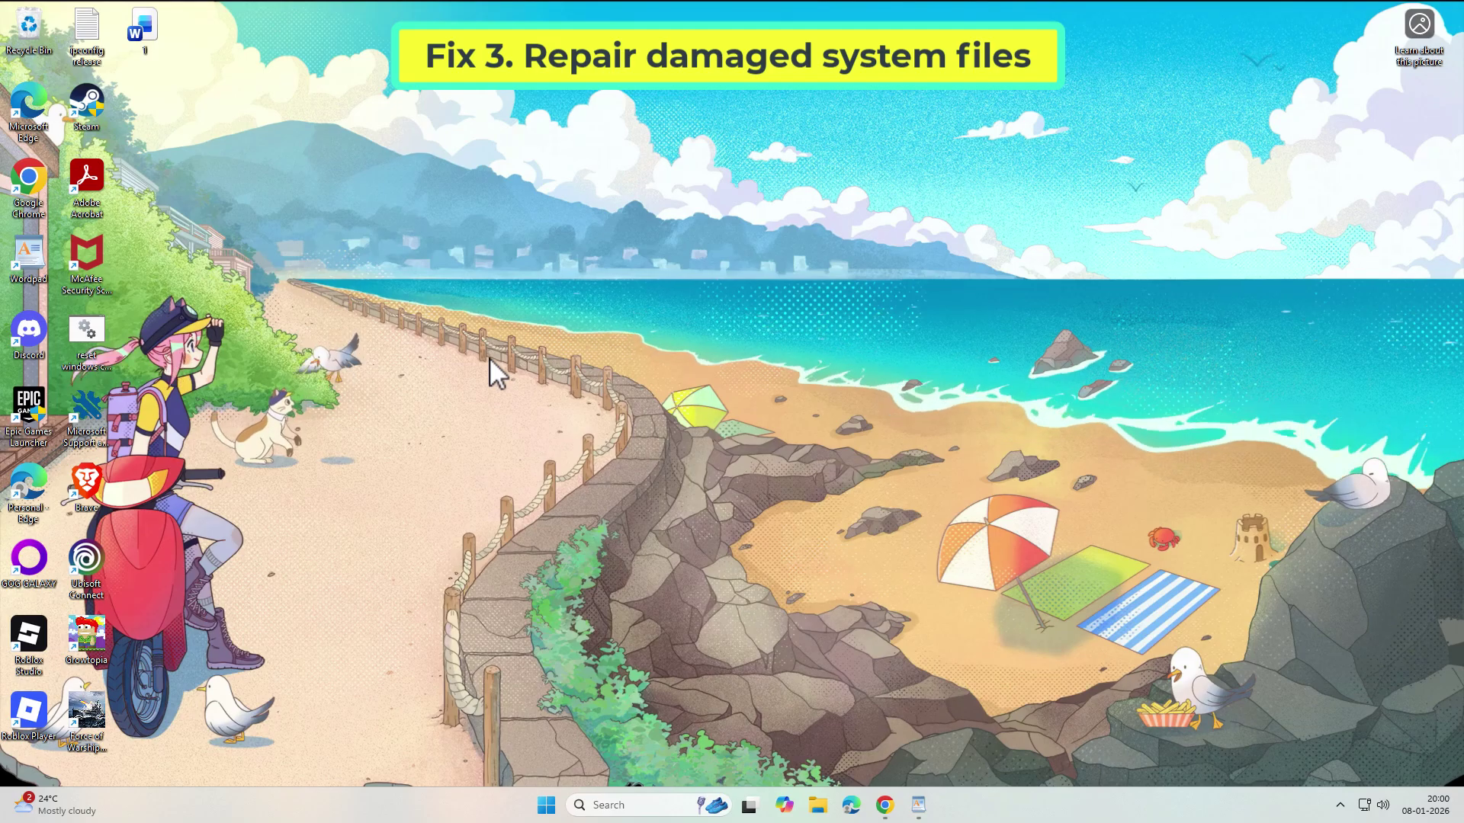
Search Windows for "cmd", open Command Prompt as administrator with the permission granted, and move its window toward the middle of the desktop.
{"action": "left_click", "coordinate": [631, 805]}
{"action": "type", "text": "c"}
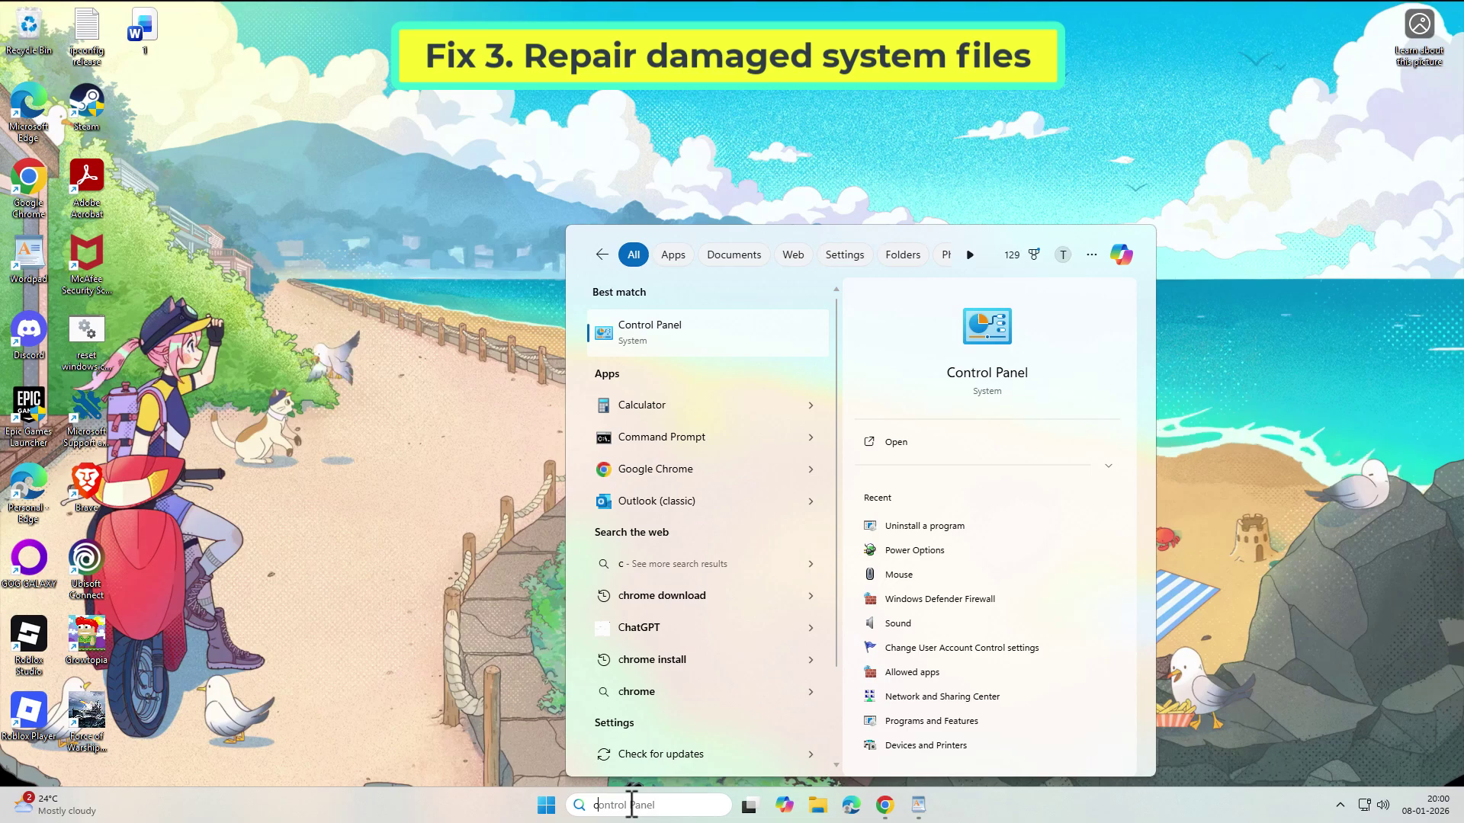
{"action": "type", "text": "md"}
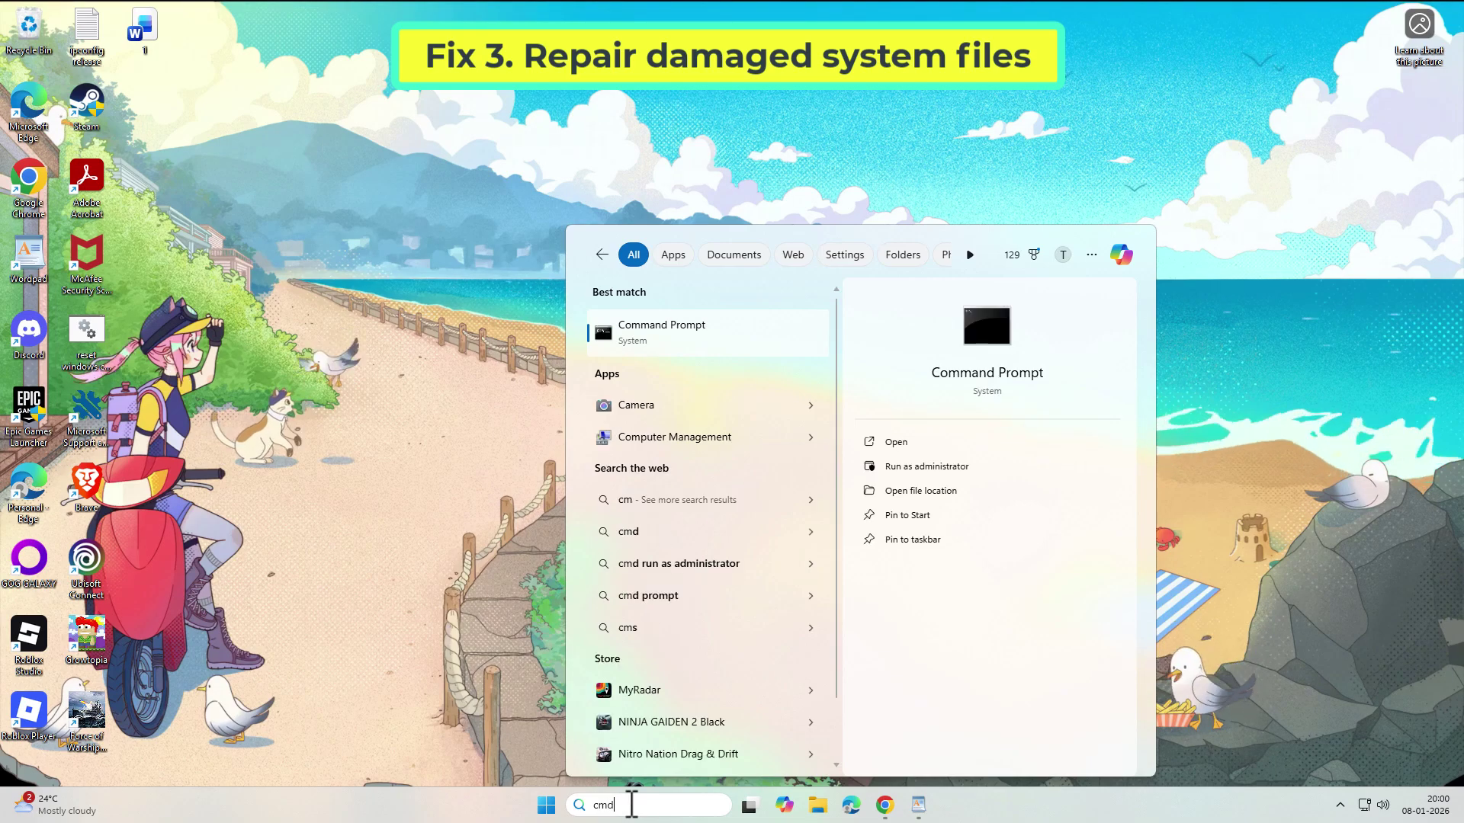
{"action": "right_click", "coordinate": [669, 330]}
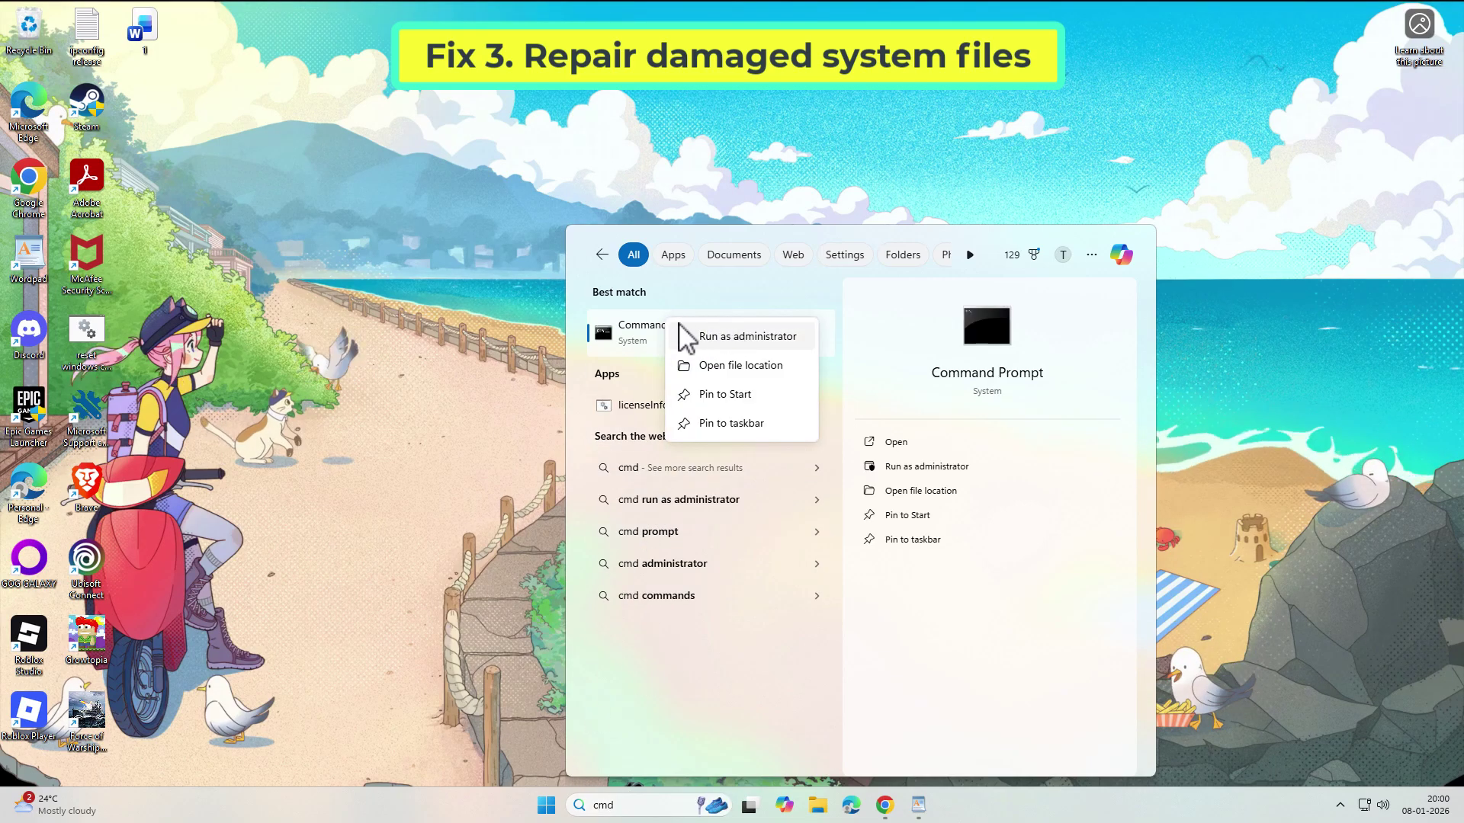
{"action": "left_click", "coordinate": [750, 338]}
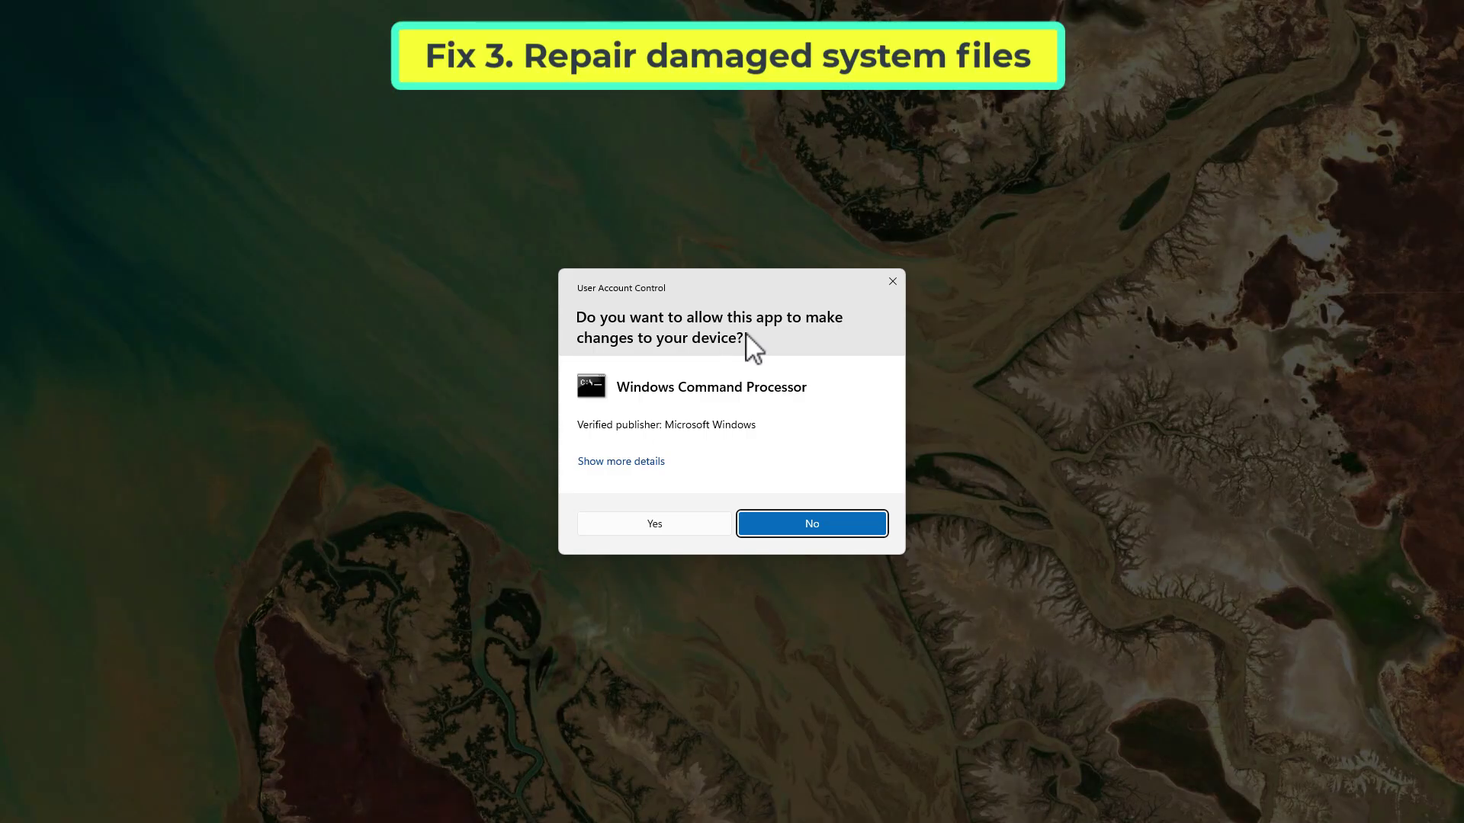
{"action": "left_click", "coordinate": [697, 524]}
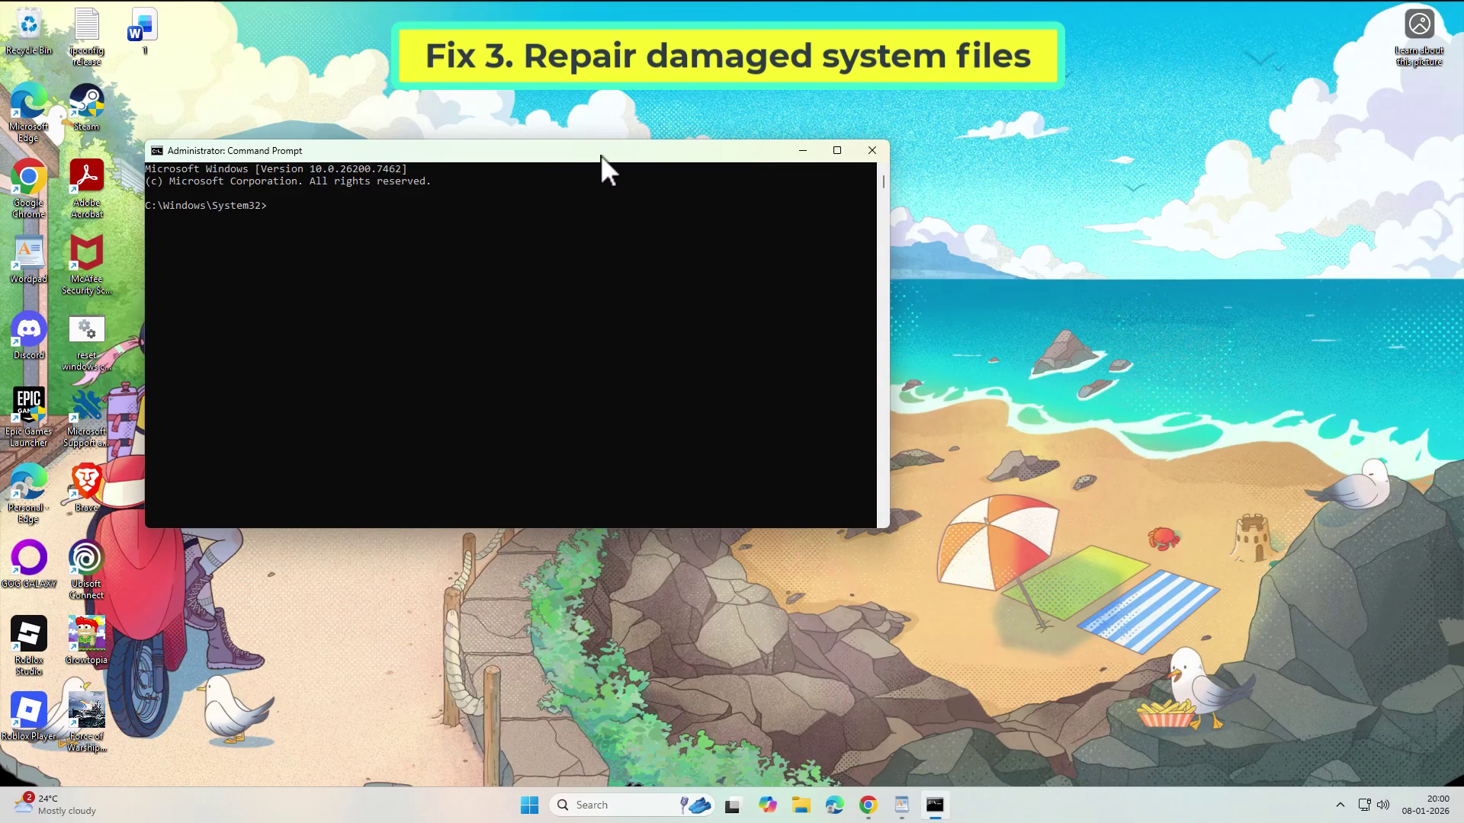
{"action": "left_click_drag", "start_coordinate": [813, 191], "coordinate": [832, 193]}
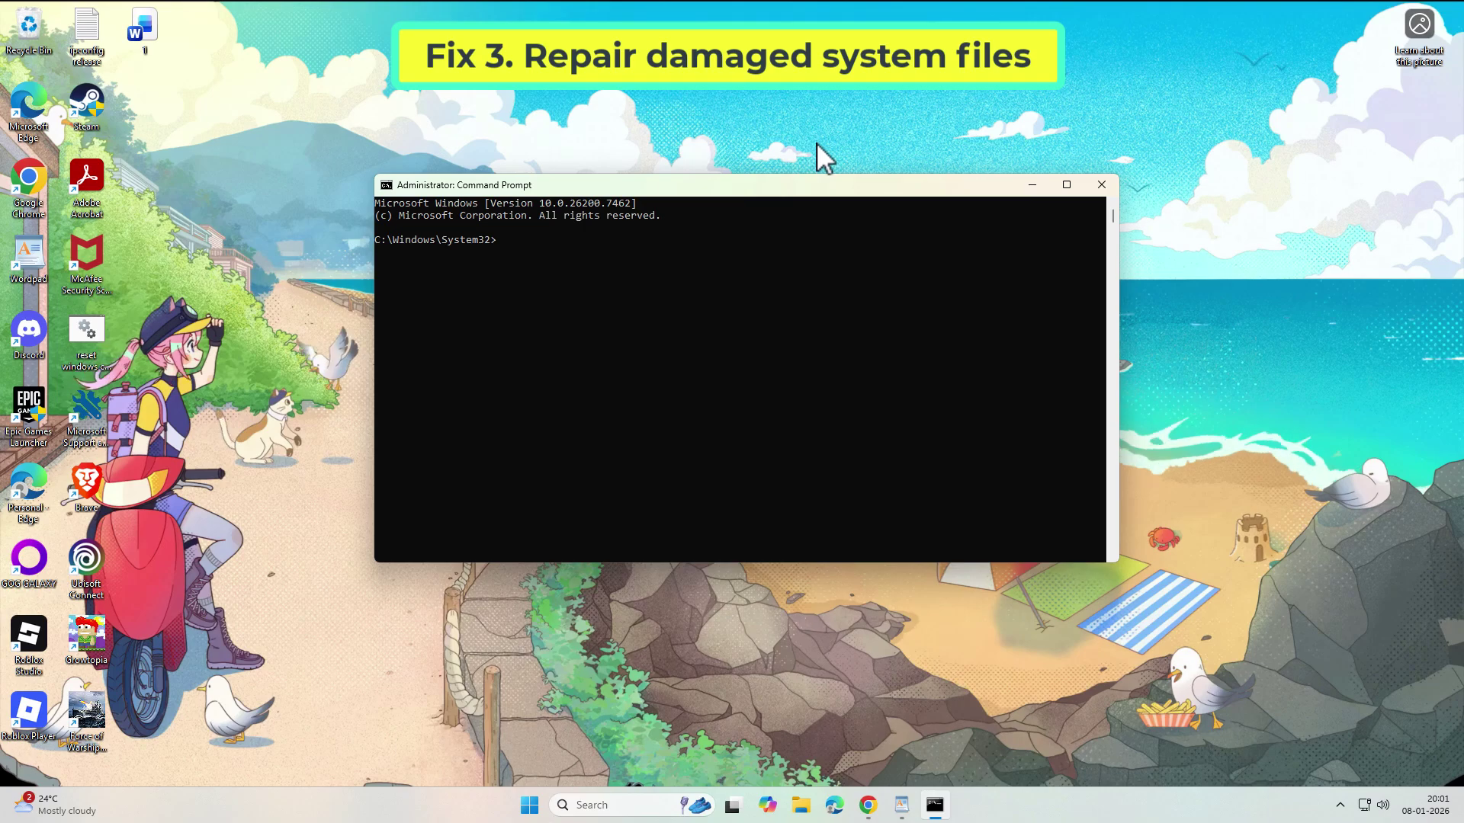
Run the system file check with the command sfc /scannow.
{"action": "type", "text": "sfc /scann"}
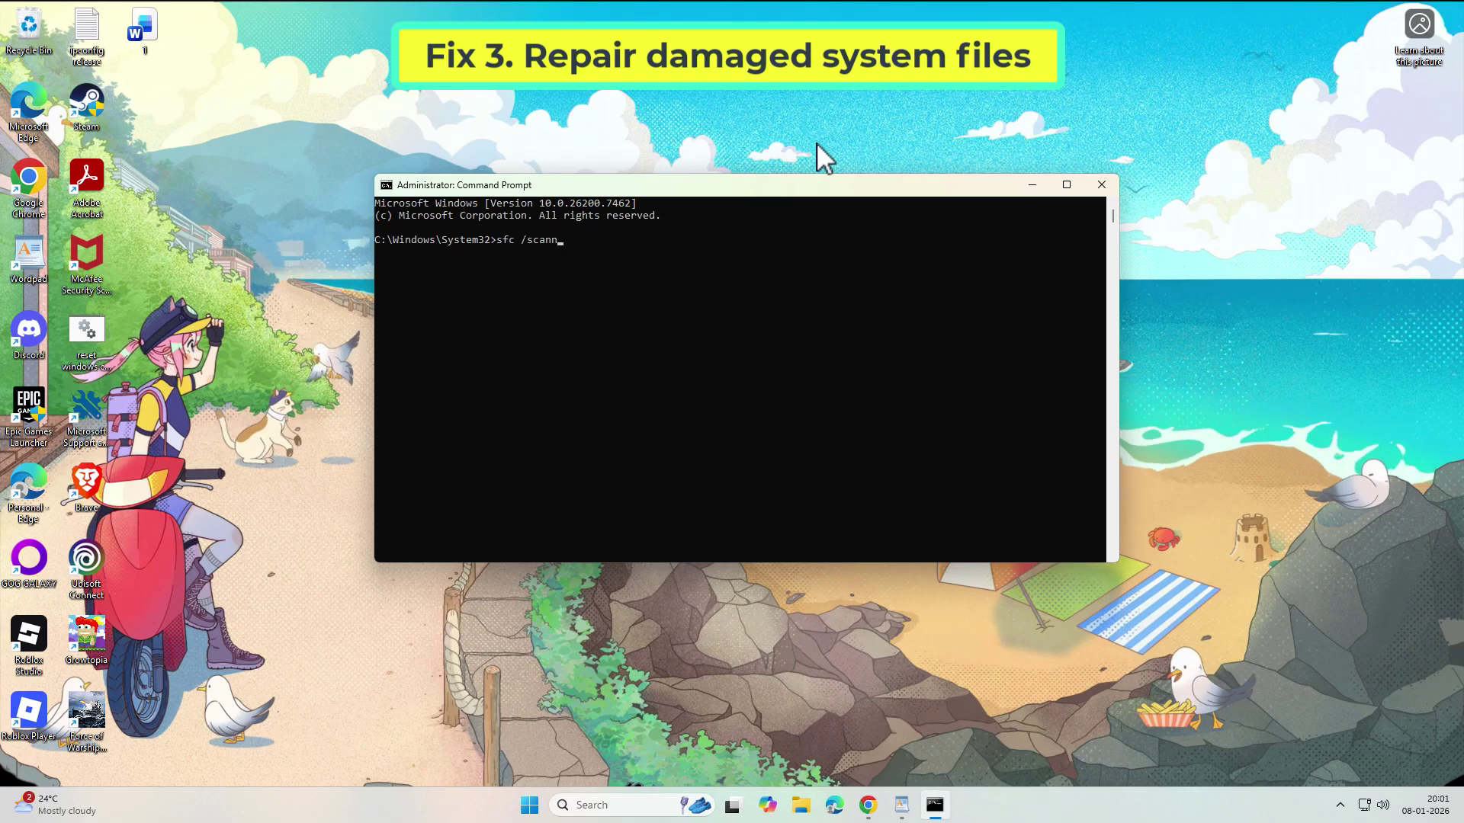
{"action": "type", "text": "ow"}
{"action": "key", "text": "Return"}
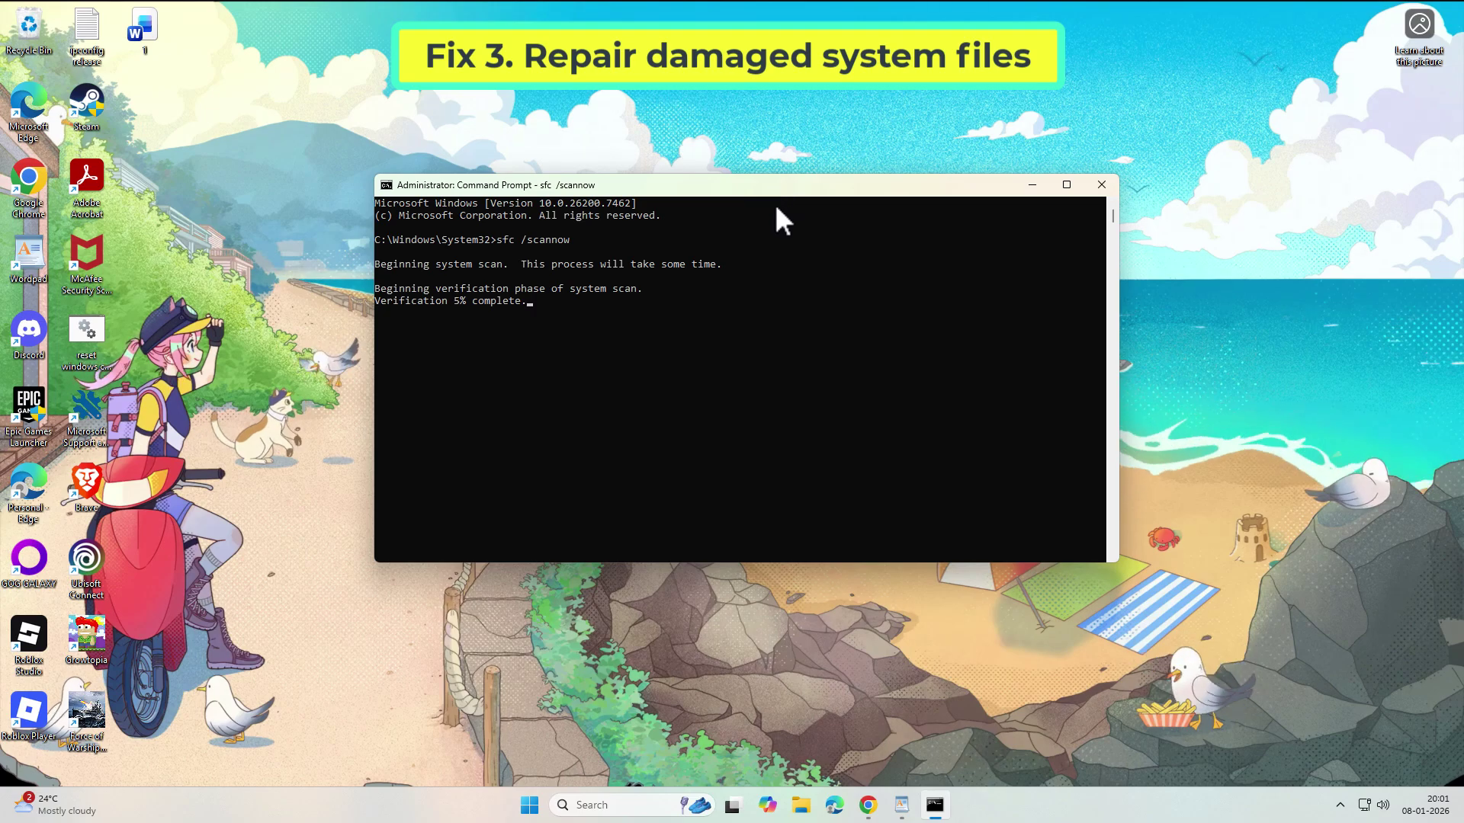
Switch to the WordPad document listing the repair commands, narrow its window and move it beside Command Prompt.
{"action": "left_click", "coordinate": [903, 804]}
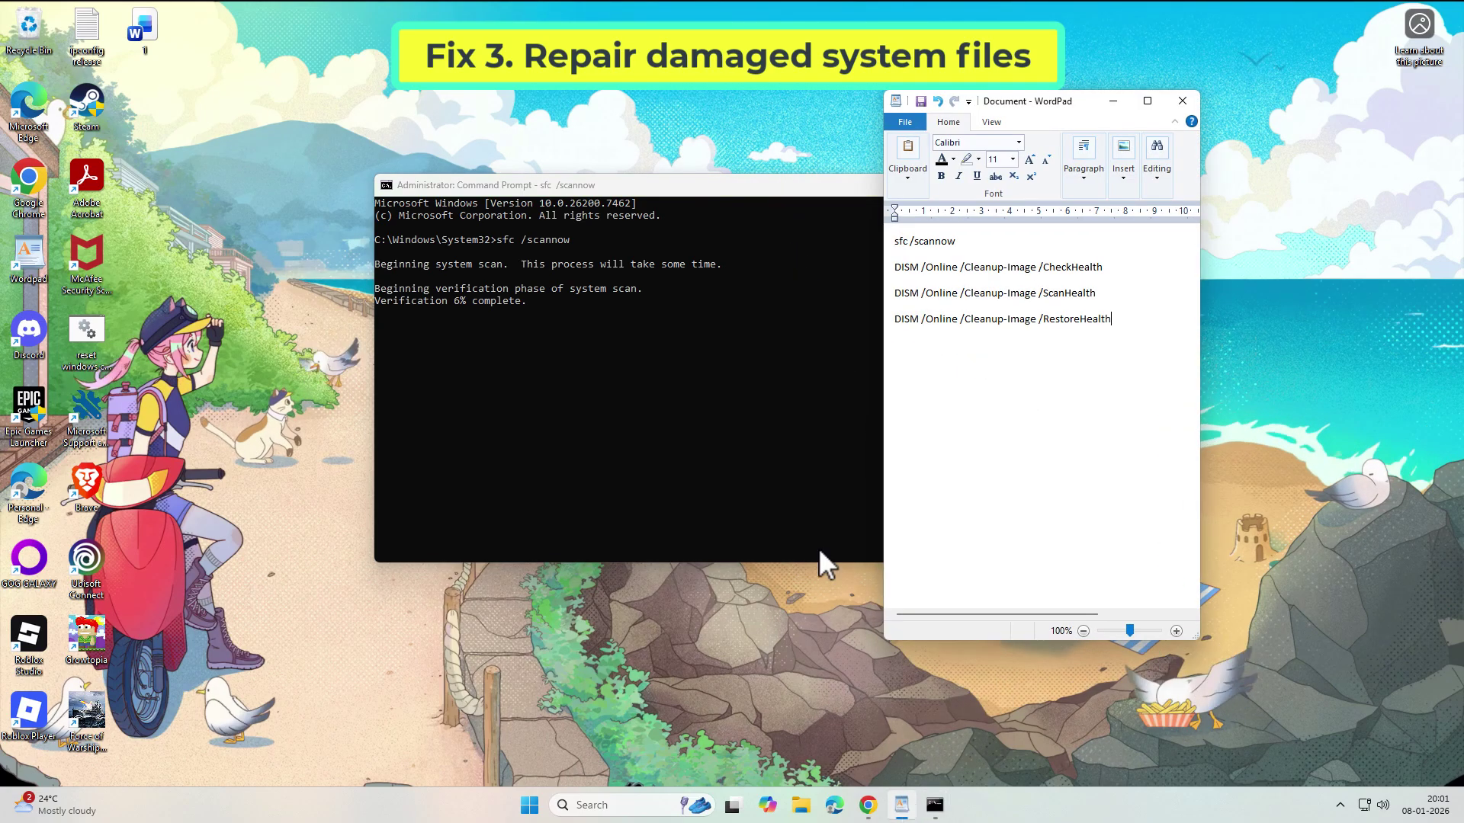
{"action": "left_click_drag", "start_coordinate": [1201, 289], "coordinate": [1133, 288]}
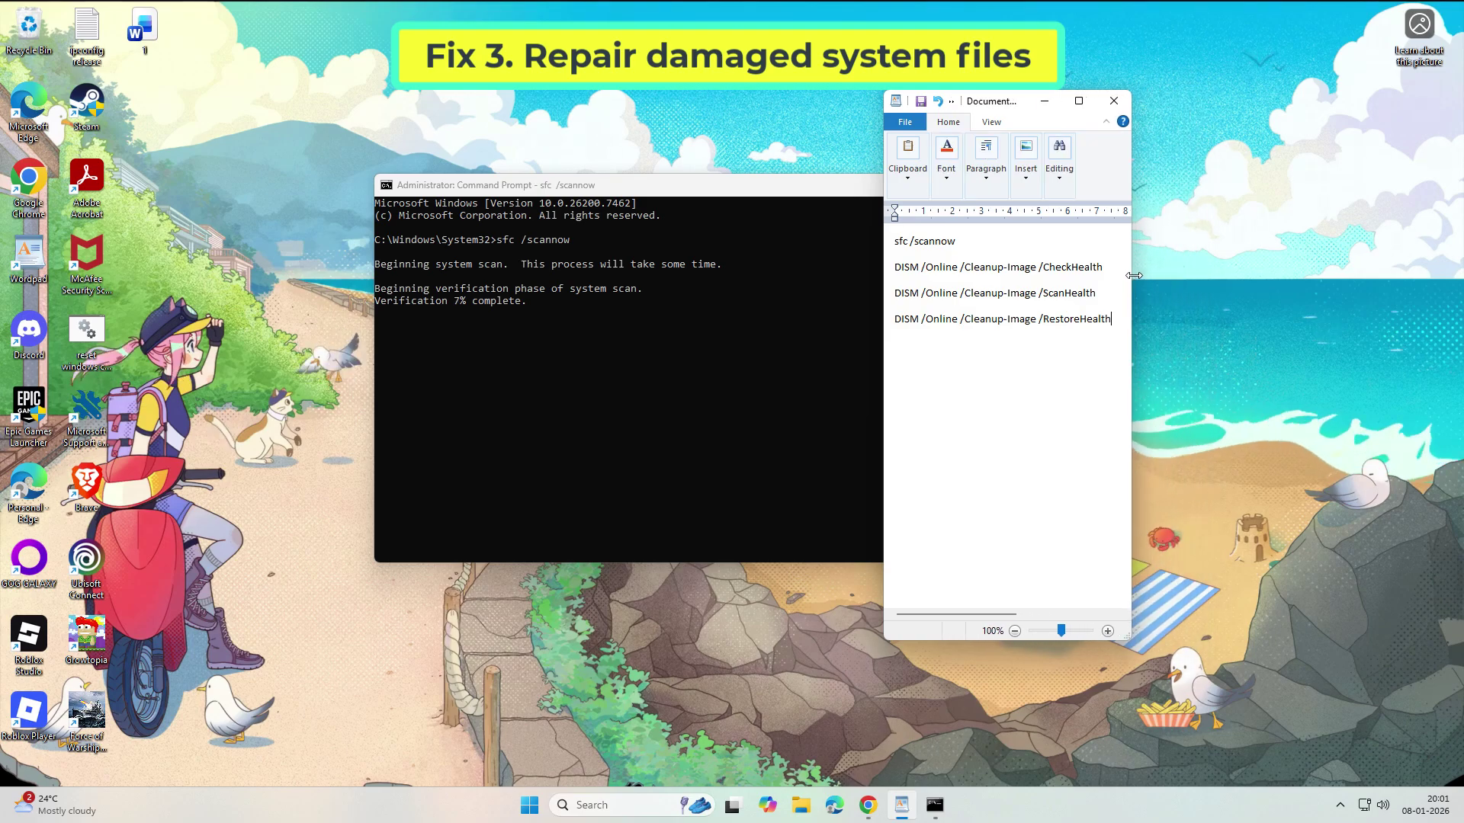
{"action": "left_click_drag", "start_coordinate": [991, 103], "coordinate": [1074, 101]}
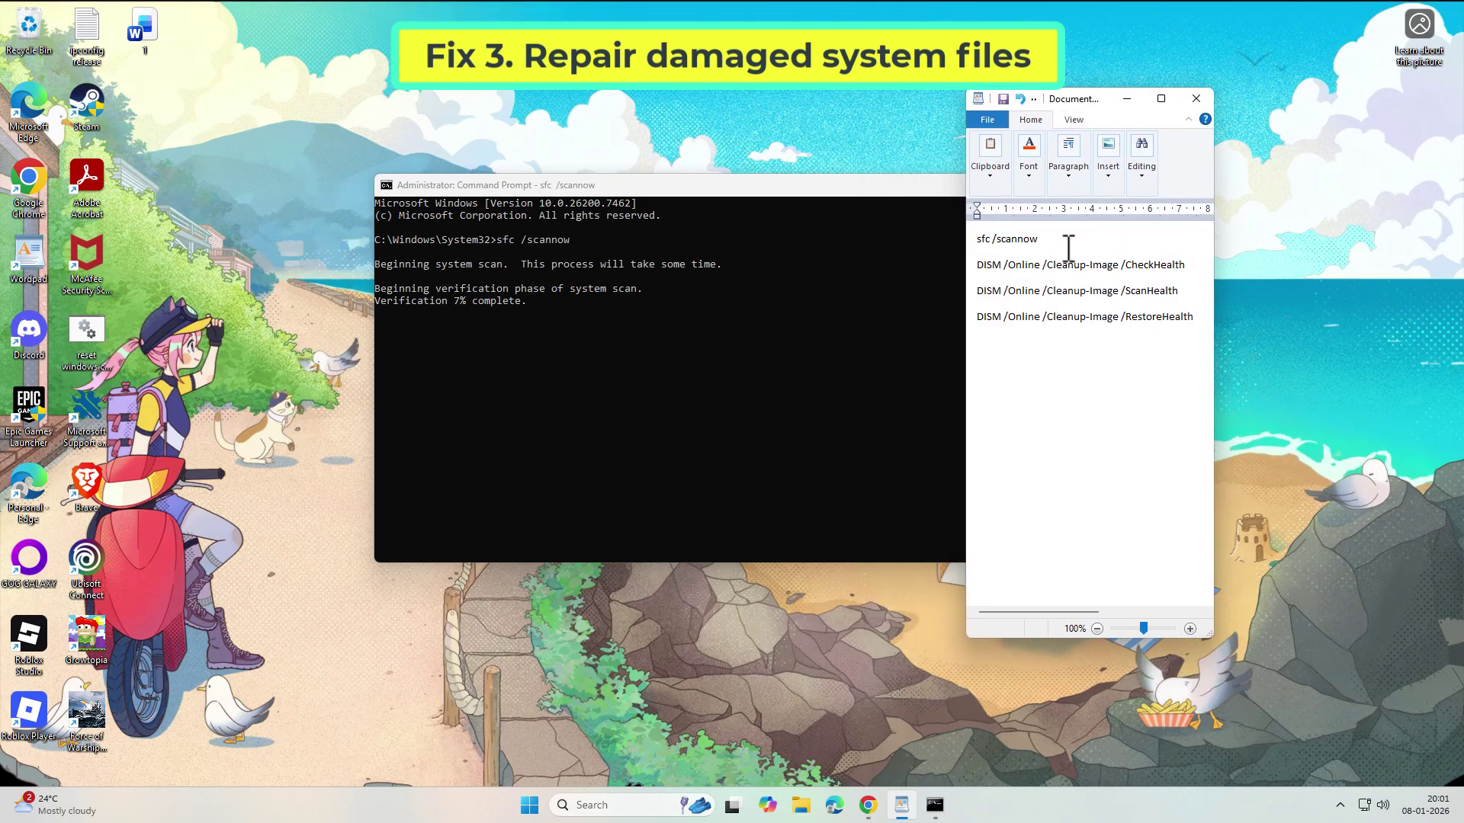
Copy DISM /Online /Cleanup-Image /CheckHealth from the WordPad list and bring up the editing commands in Command Prompt to paste it.
{"action": "double_click", "coordinate": [1156, 263]}
{"action": "left_click_drag", "start_coordinate": [1156, 257], "coordinate": [1065, 255]}
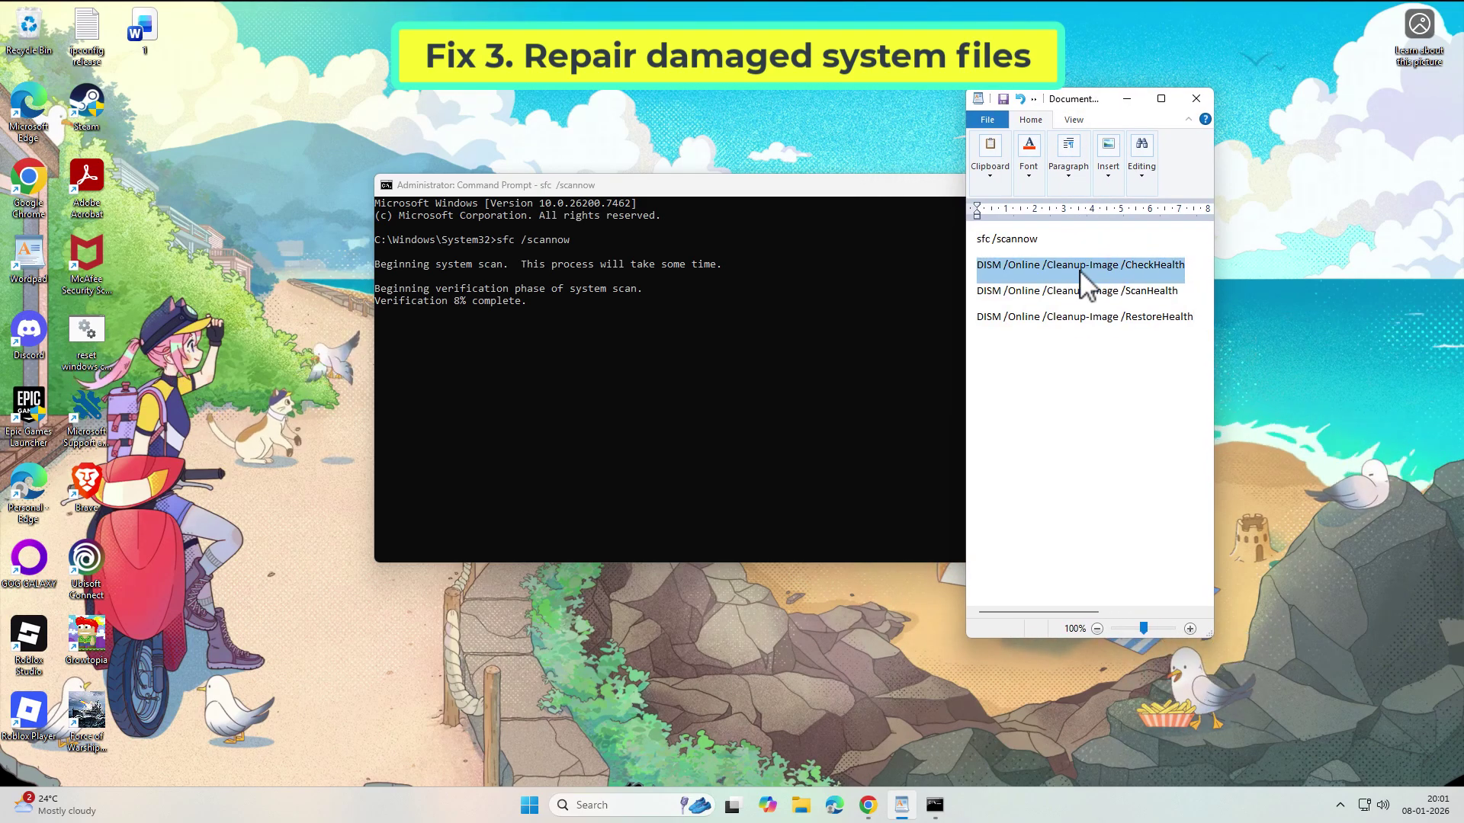
{"action": "right_click", "coordinate": [1081, 271]}
{"action": "left_click", "coordinate": [1110, 298]}
{"action": "left_click", "coordinate": [807, 186]}
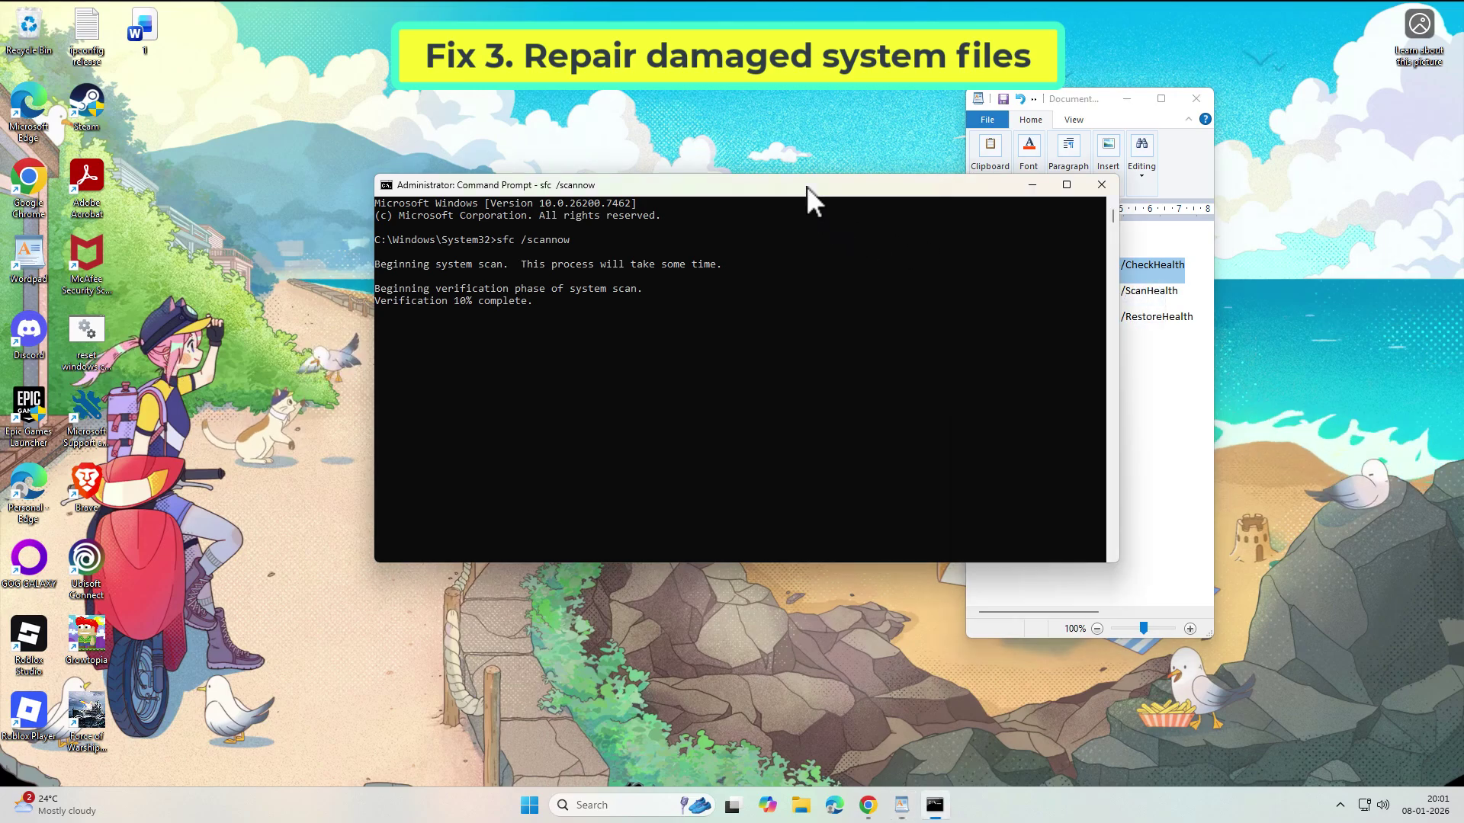
{"action": "right_click", "coordinate": [807, 186]}
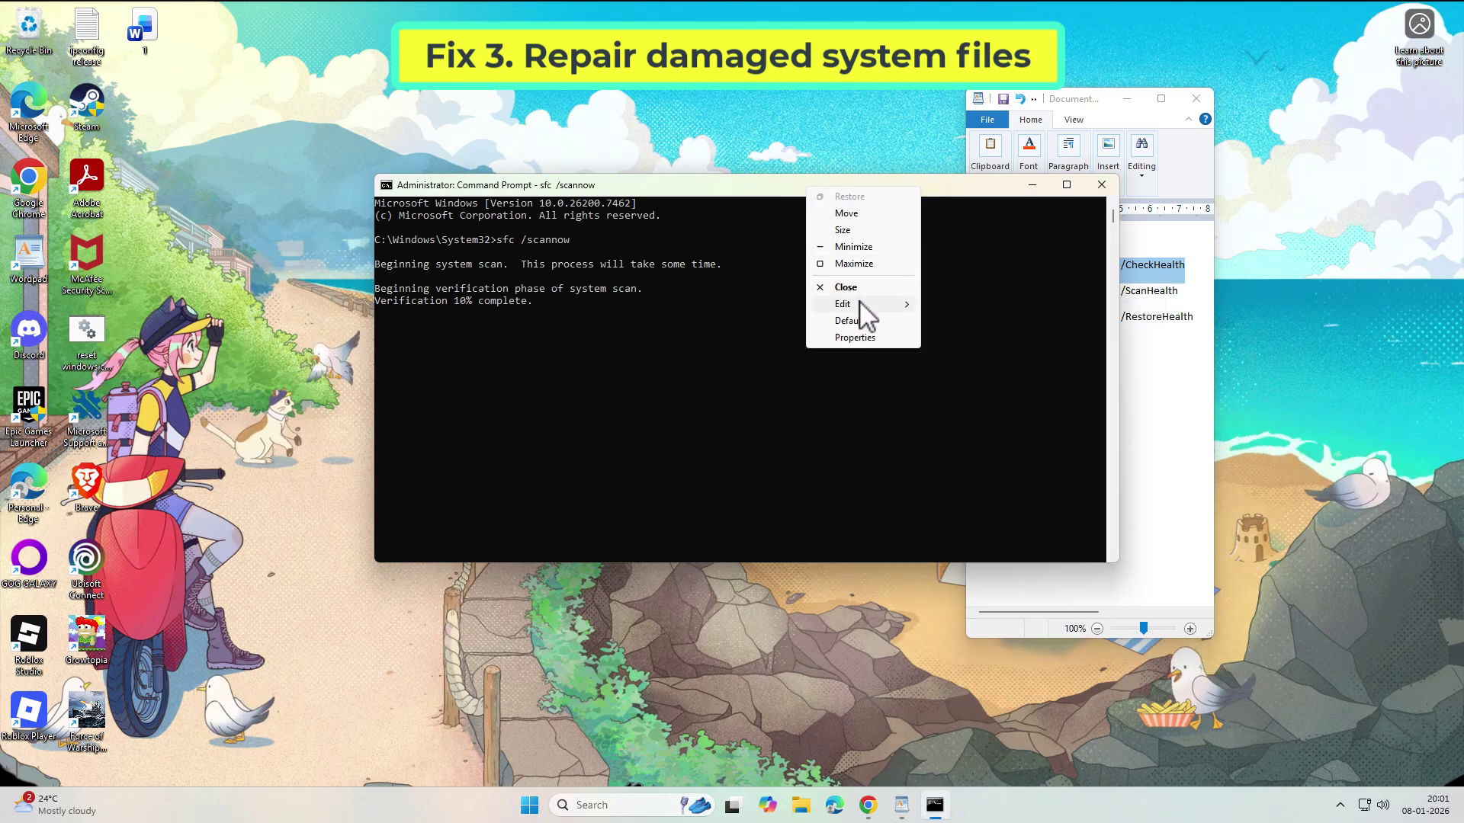
{"action": "mouse_move", "coordinate": [863, 305]}
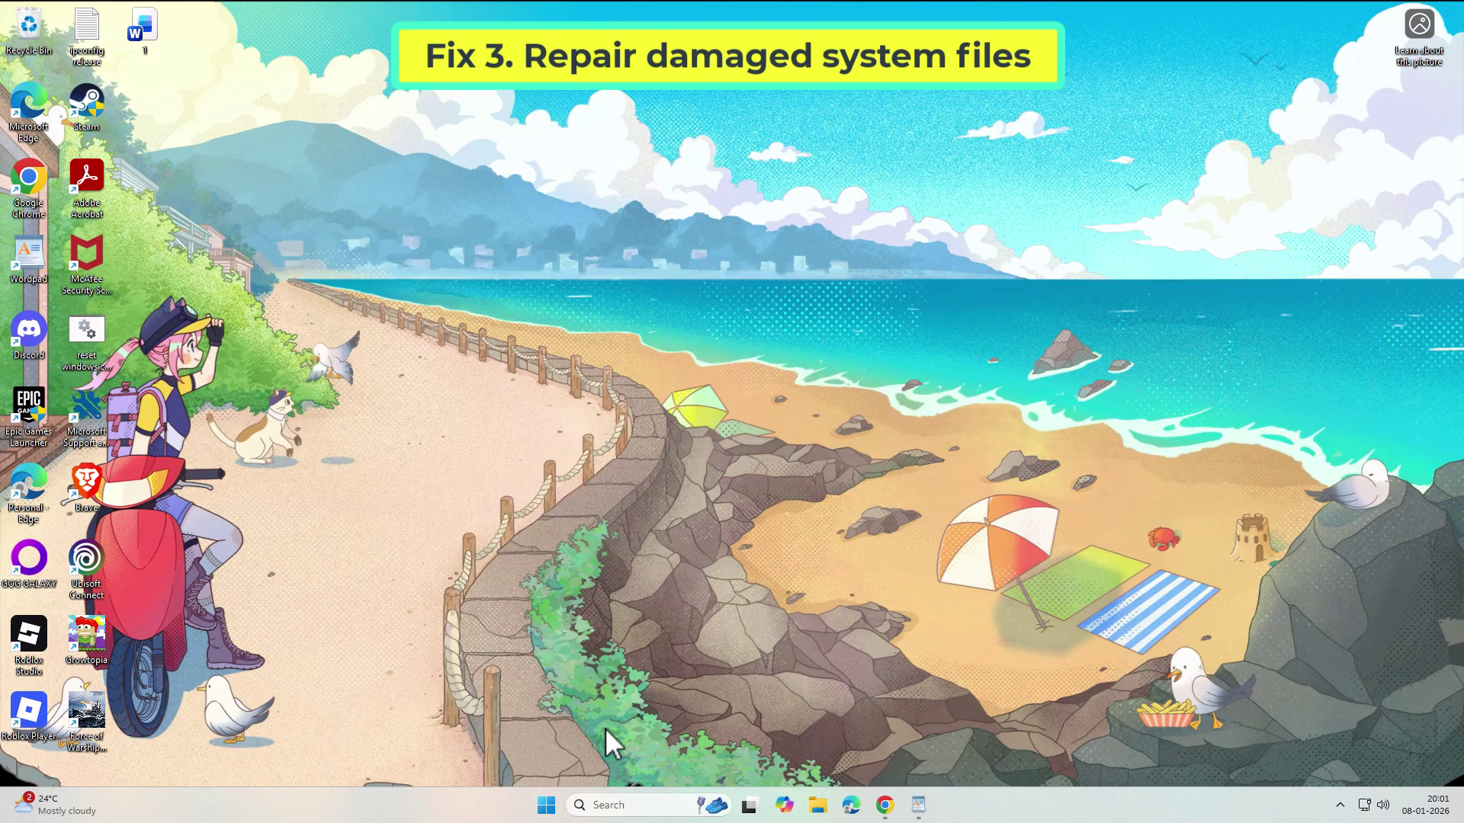
Search Windows for "fix prin", open Find and fix problems with printing, and show the troubleshooter's advanced options.
{"action": "left_click", "coordinate": [629, 806]}
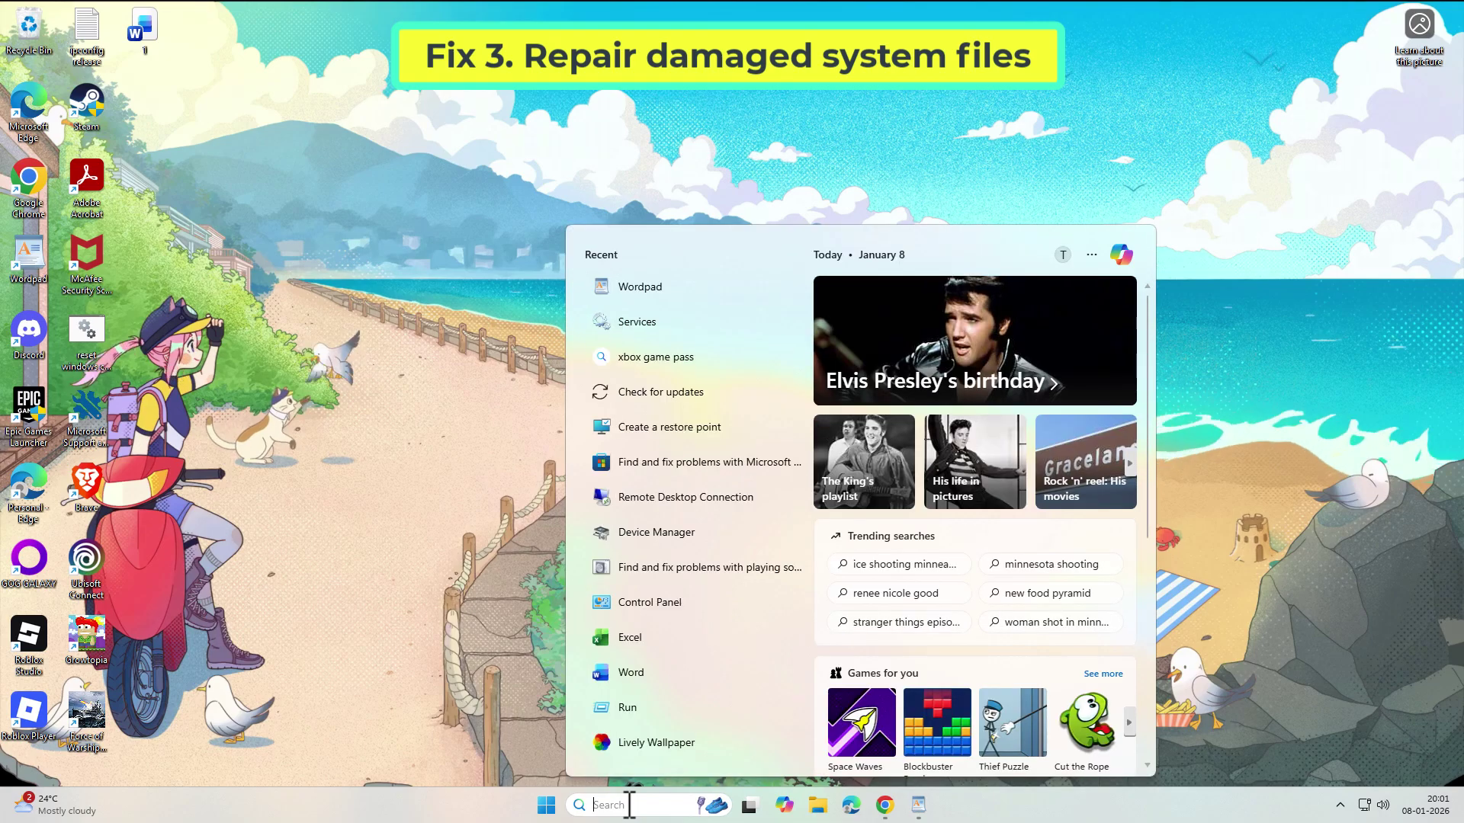
{"action": "type", "text": "fix prin"}
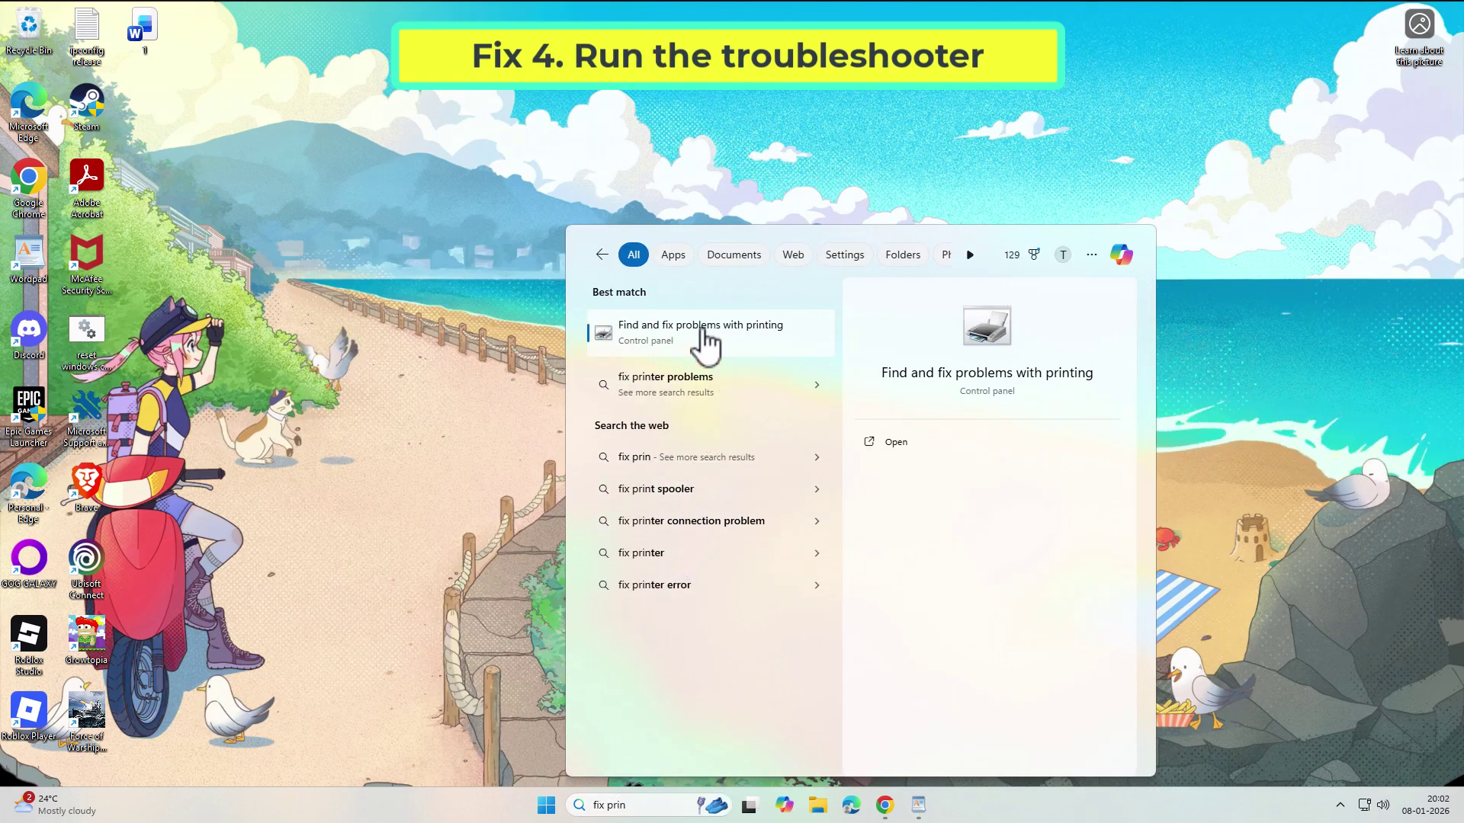
{"action": "left_click", "coordinate": [702, 336]}
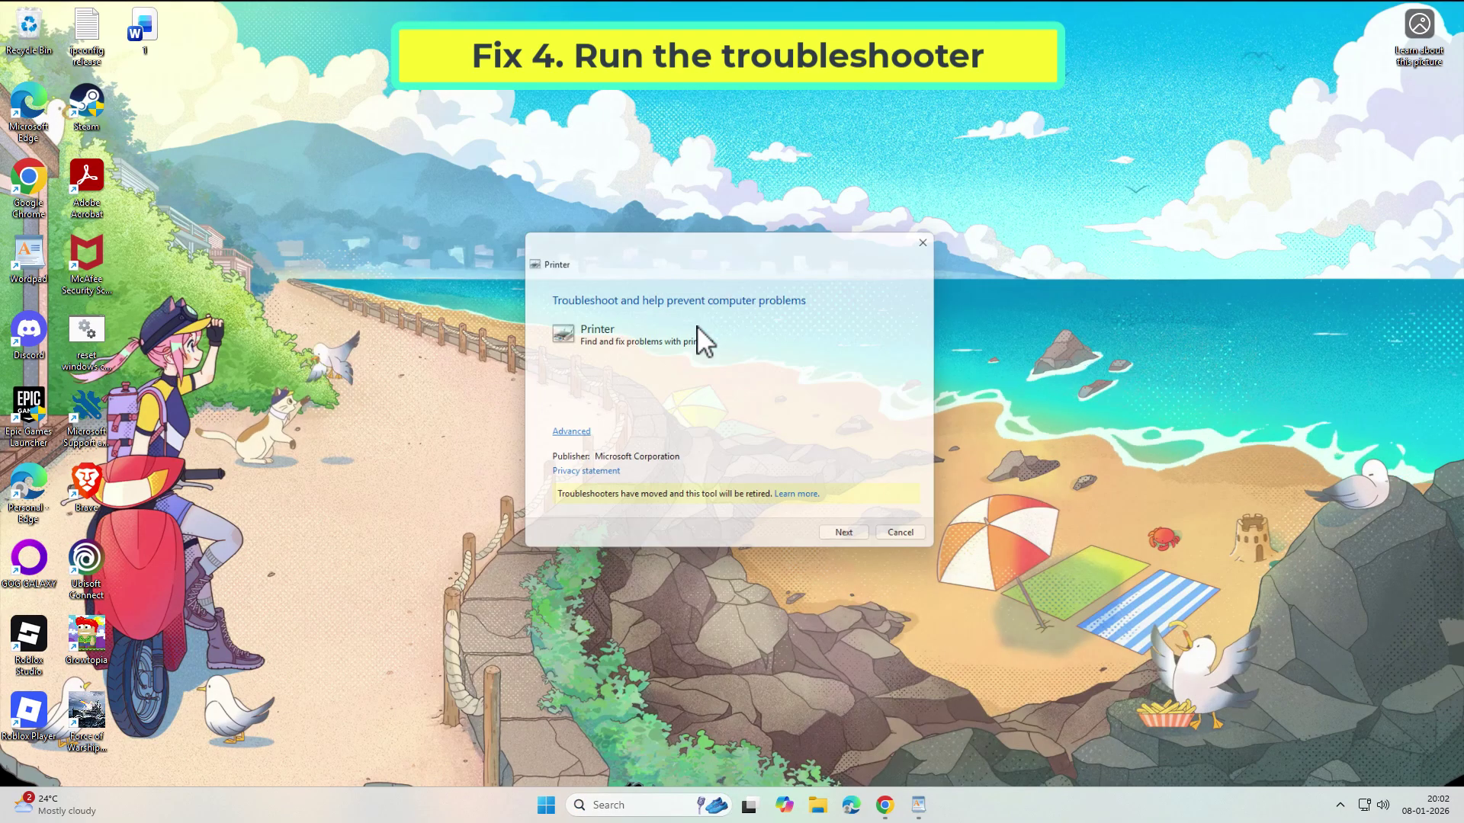
{"action": "left_click", "coordinate": [564, 436]}
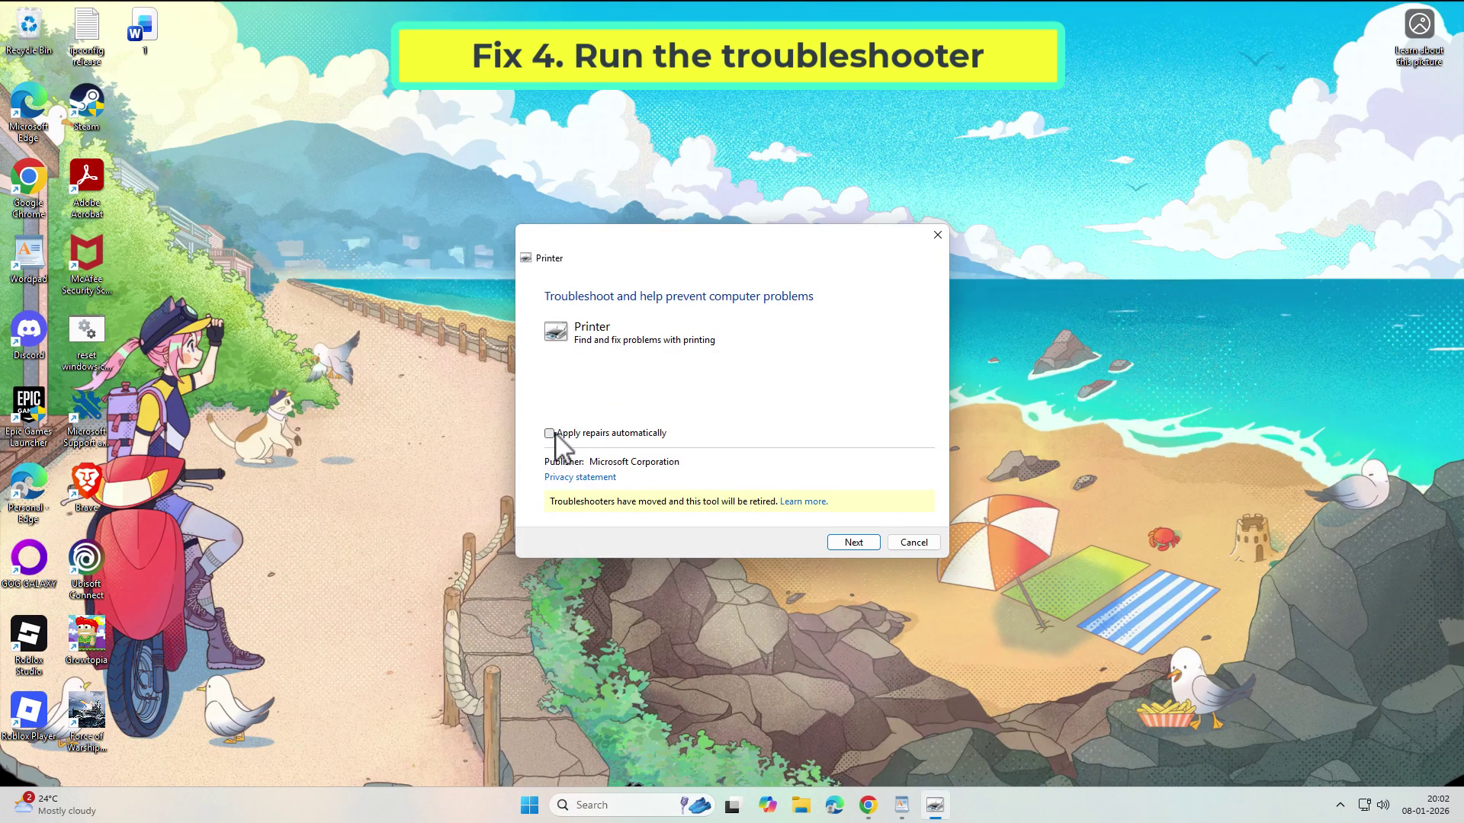
Start the printer troubleshooter, choose My printer is not listed and continue.
{"action": "left_click", "coordinate": [849, 542]}
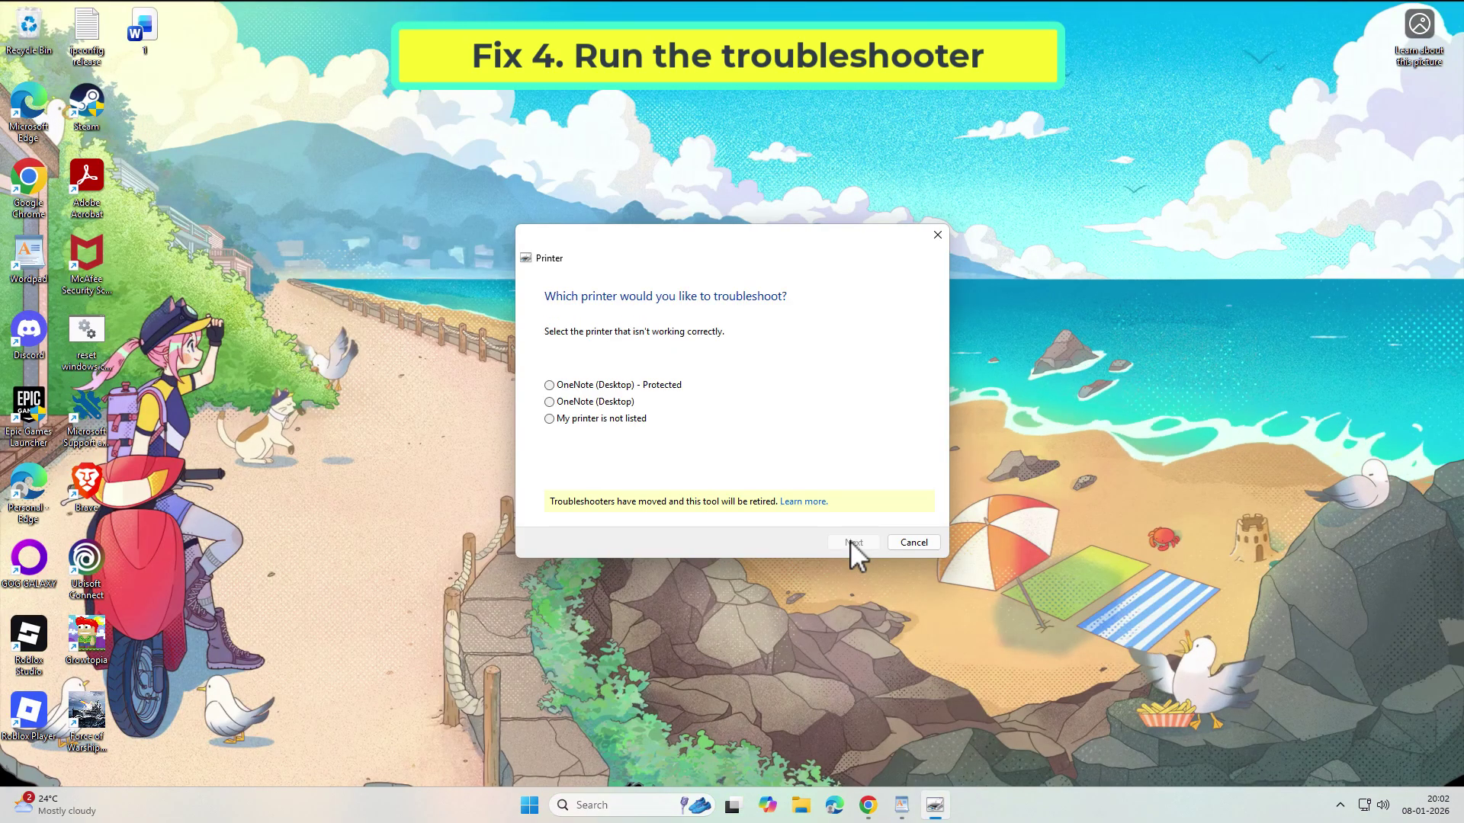
{"action": "left_click", "coordinate": [551, 419]}
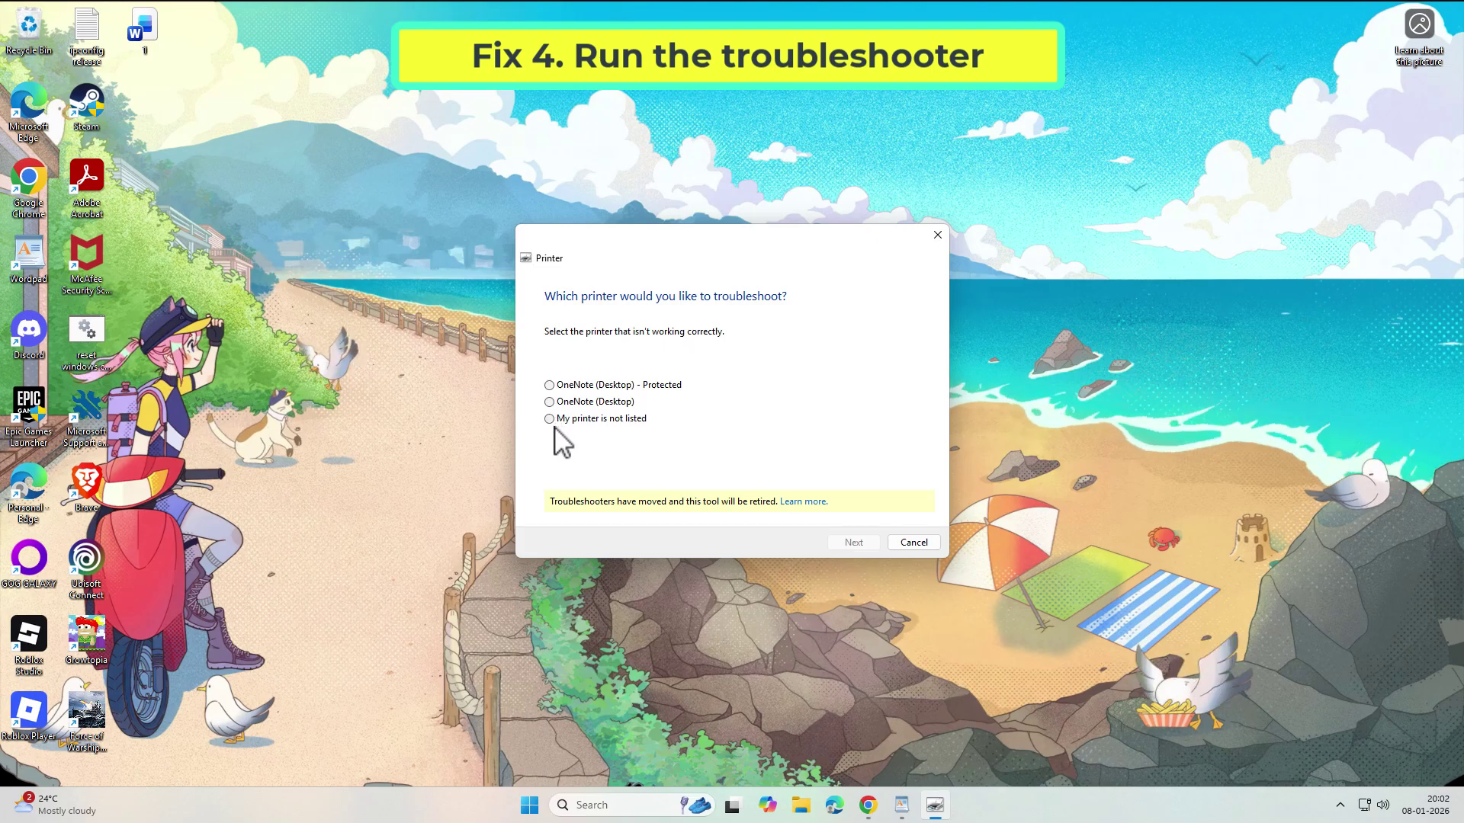
{"action": "left_click", "coordinate": [850, 538]}
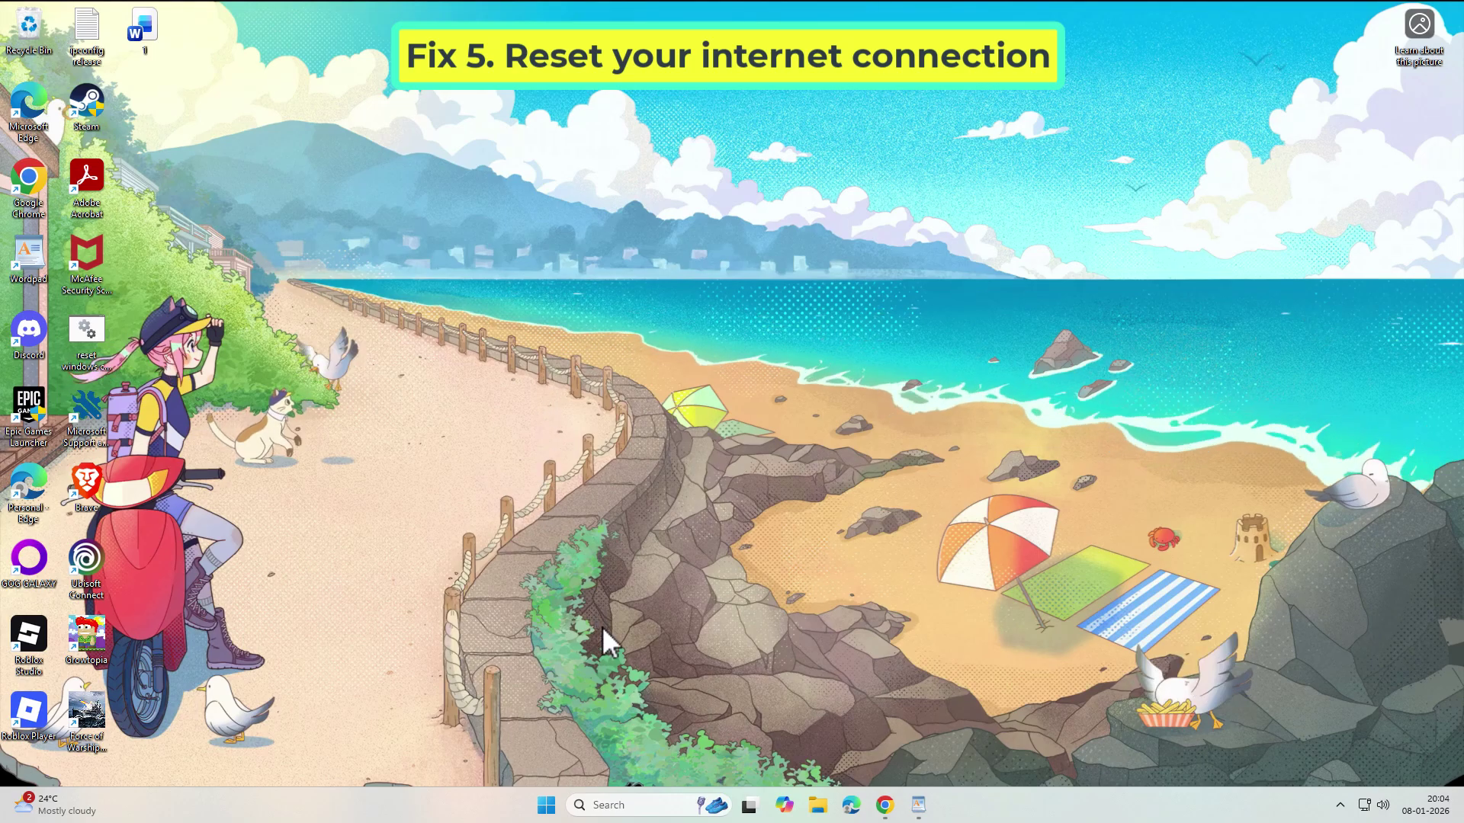
Search Windows for "cmd", open Command Prompt as administrator with the permission granted, and move its window toward the middle of the desktop.
{"action": "left_click", "coordinate": [621, 807]}
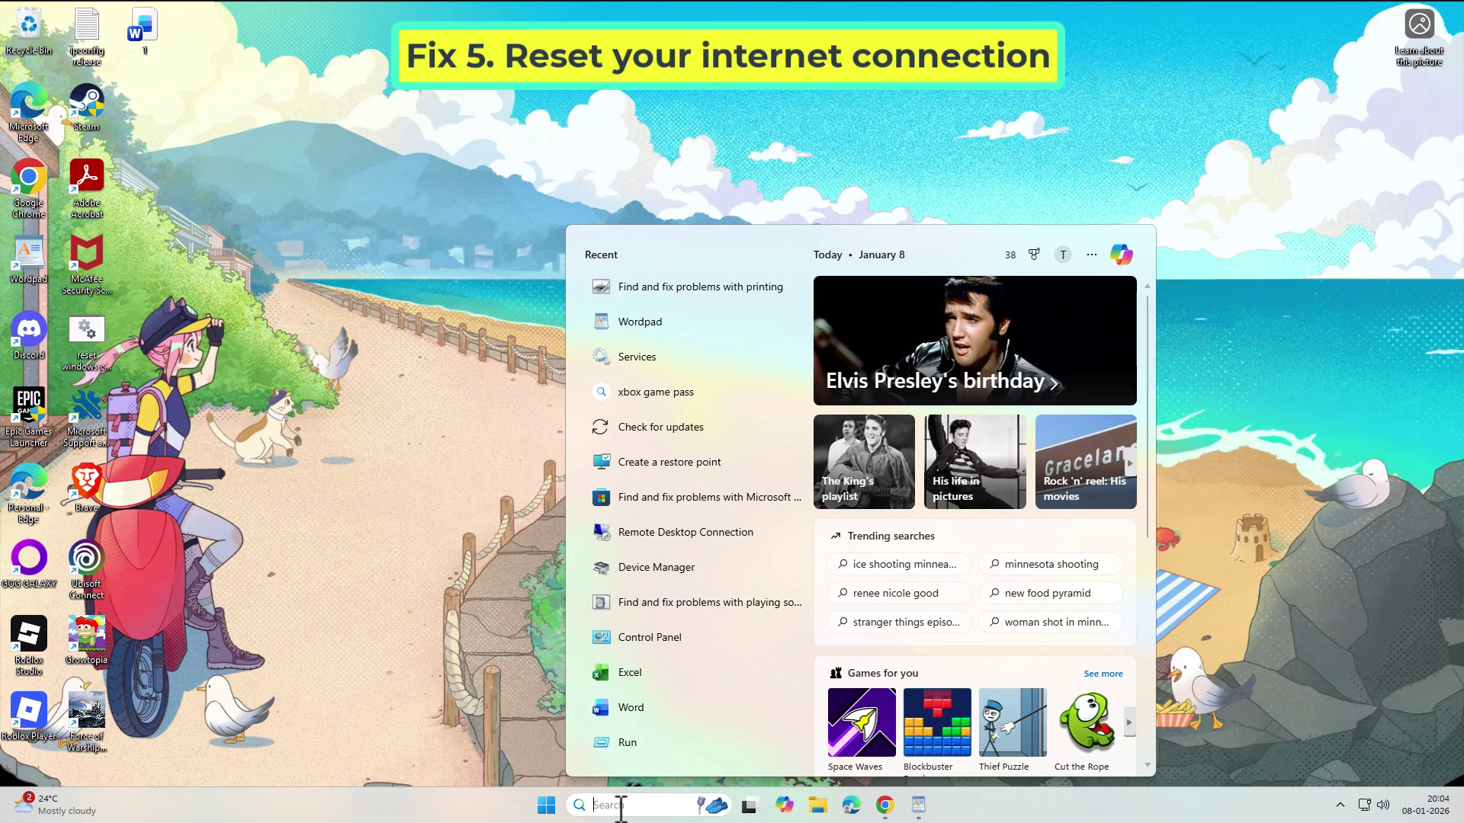
{"action": "type", "text": "cmd"}
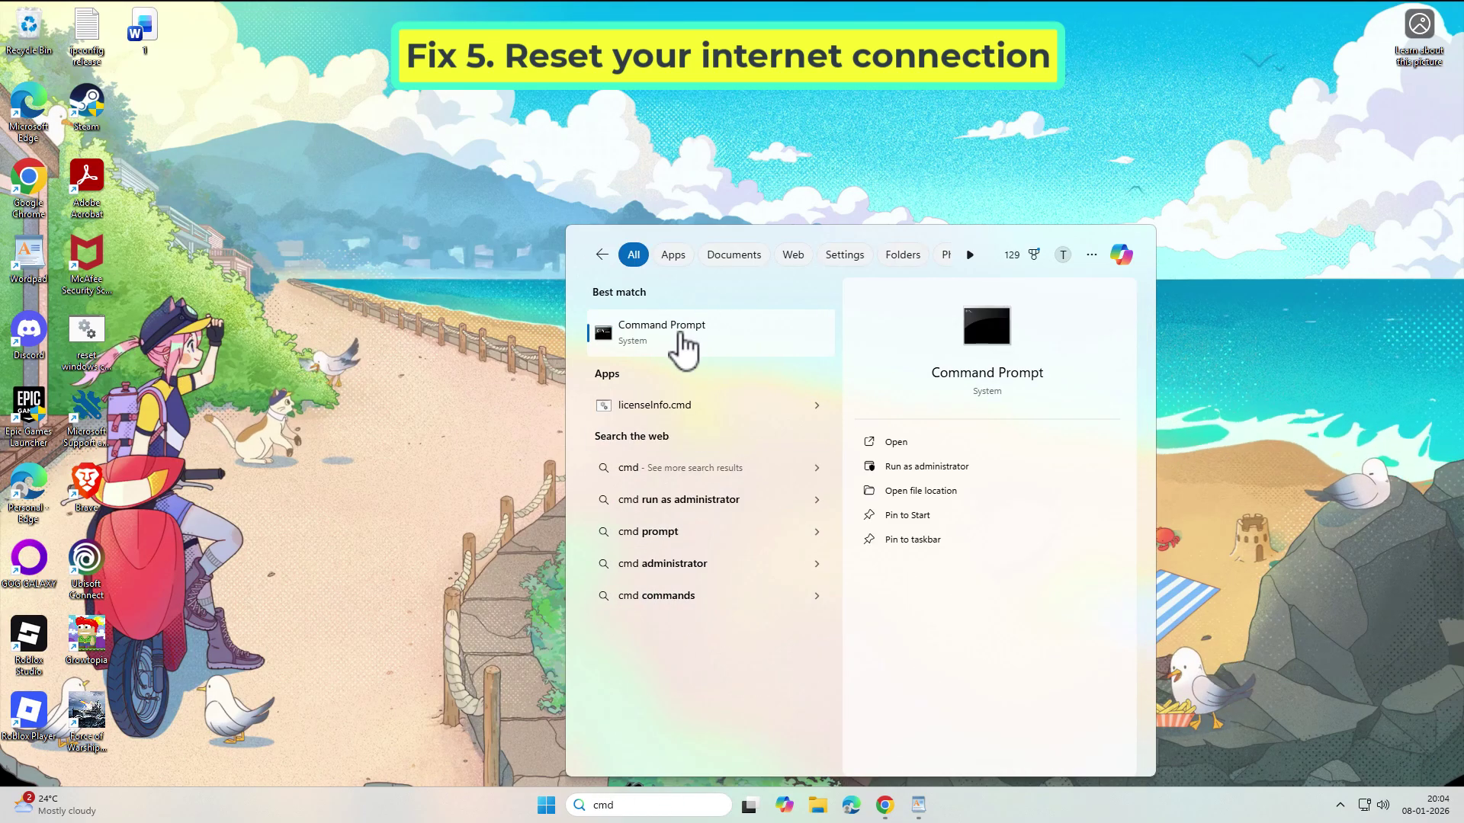
{"action": "right_click", "coordinate": [680, 334]}
{"action": "left_click", "coordinate": [763, 350]}
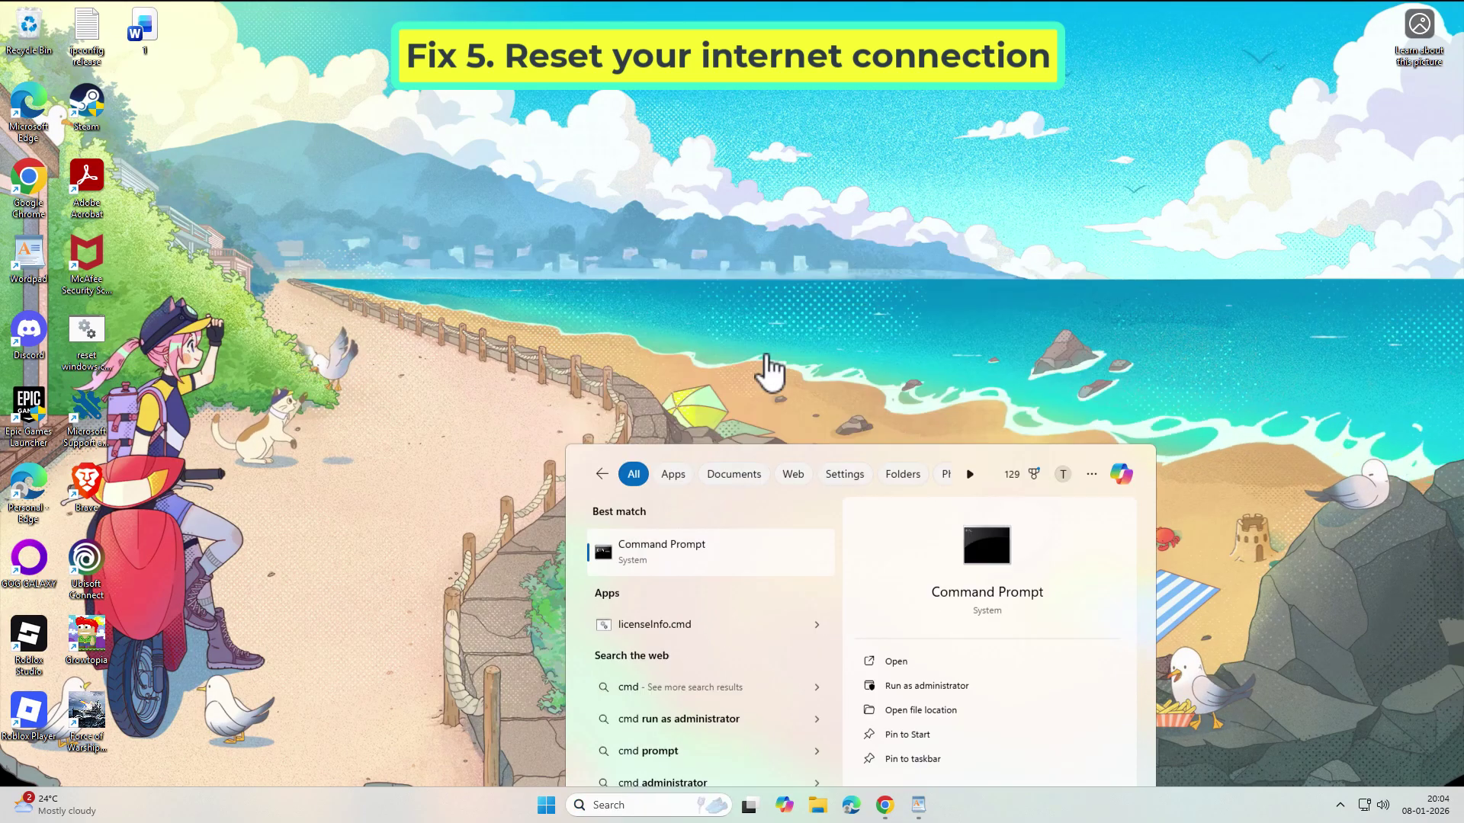
{"action": "left_click", "coordinate": [671, 525]}
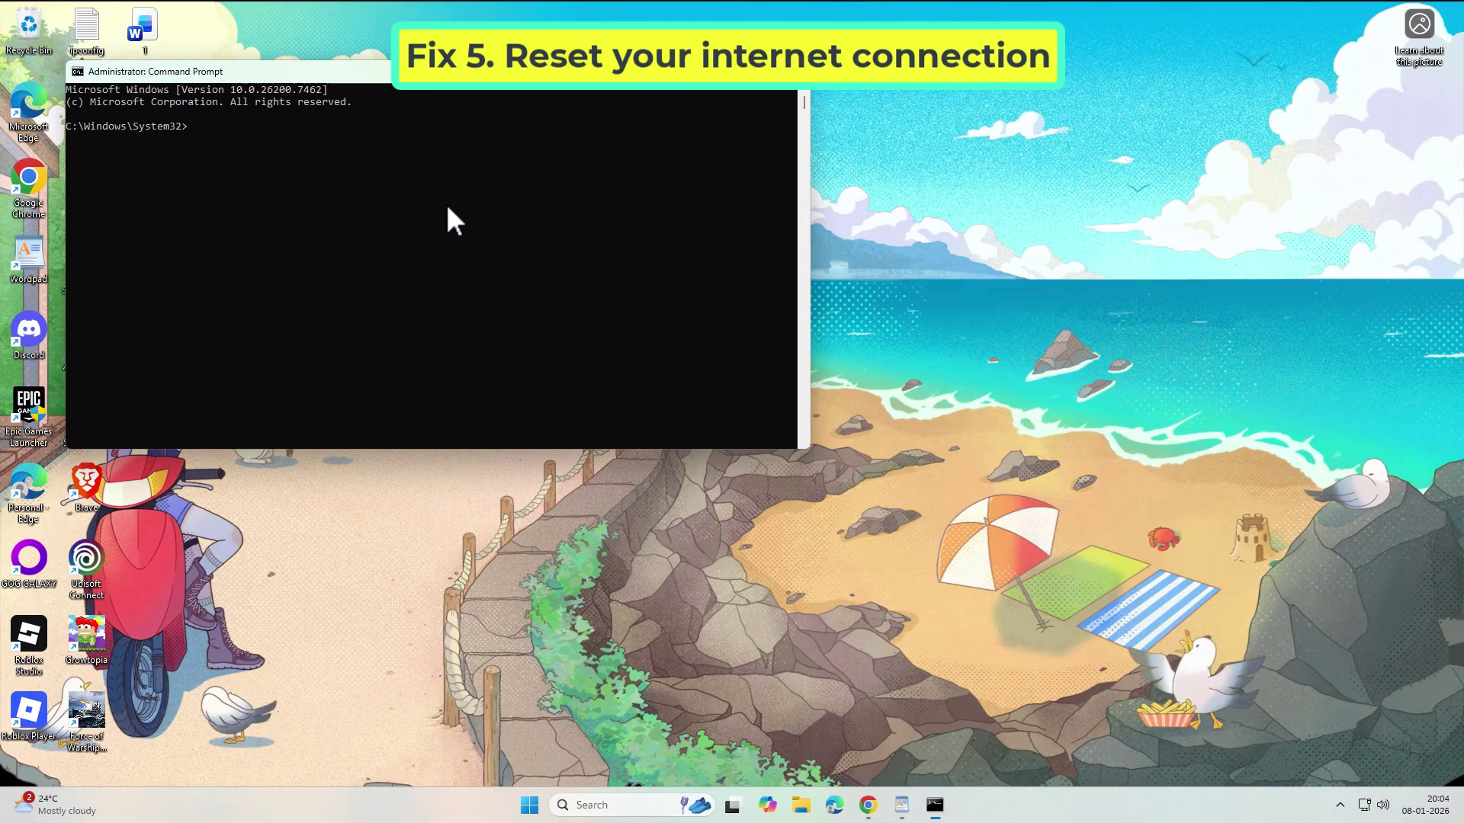
{"action": "left_click_drag", "start_coordinate": [484, 85], "coordinate": [717, 236]}
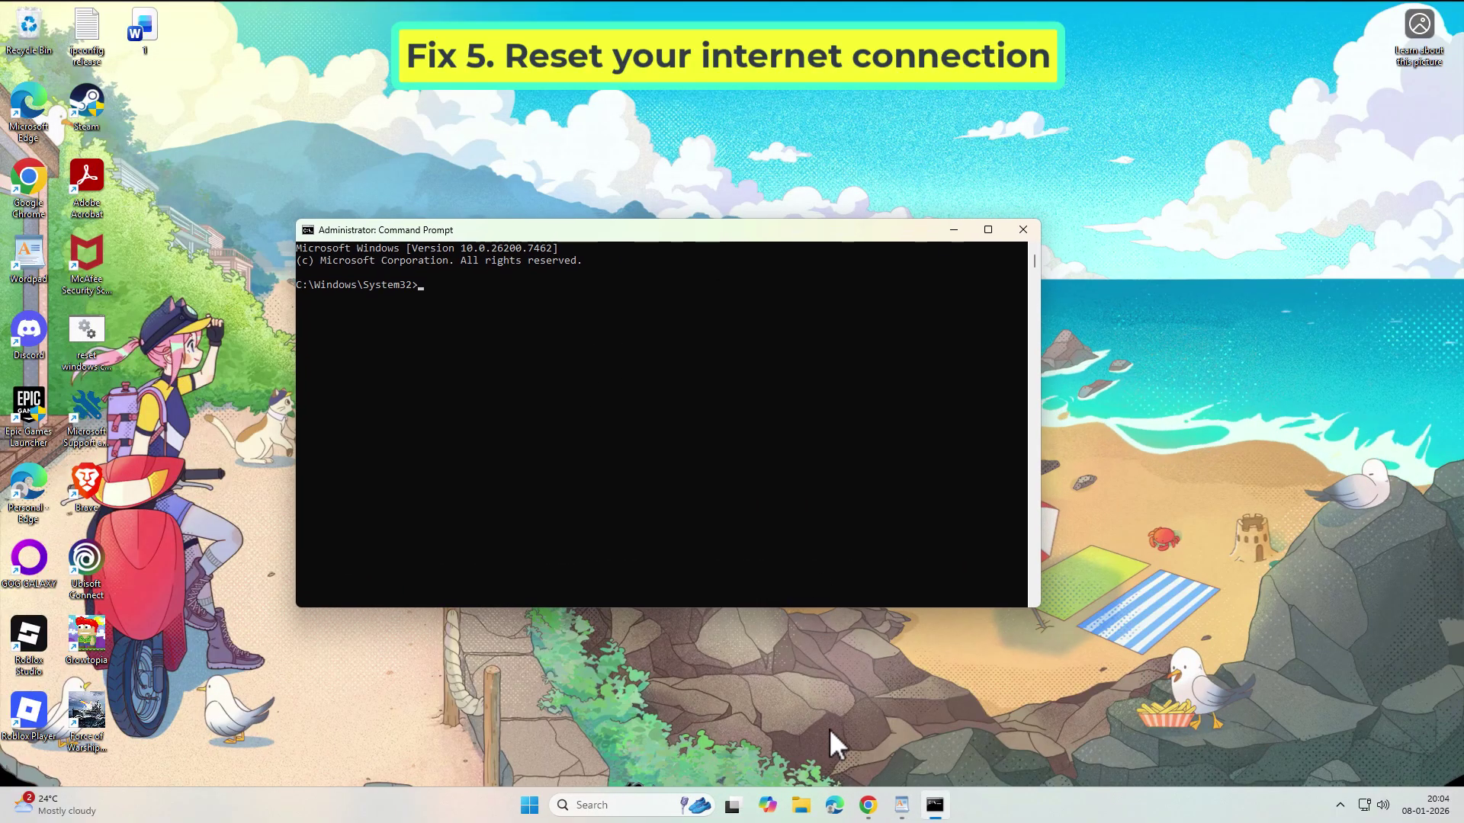
Copy ipconfig /flushdns from the WordPad command list and run it in Command Prompt.
{"action": "left_click", "coordinate": [902, 805]}
{"action": "left_click_drag", "start_coordinate": [1067, 239], "coordinate": [979, 240]}
{"action": "right_click", "coordinate": [1008, 239]}
{"action": "left_click", "coordinate": [990, 265]}
{"action": "left_click", "coordinate": [864, 232]}
{"action": "right_click", "coordinate": [864, 232]}
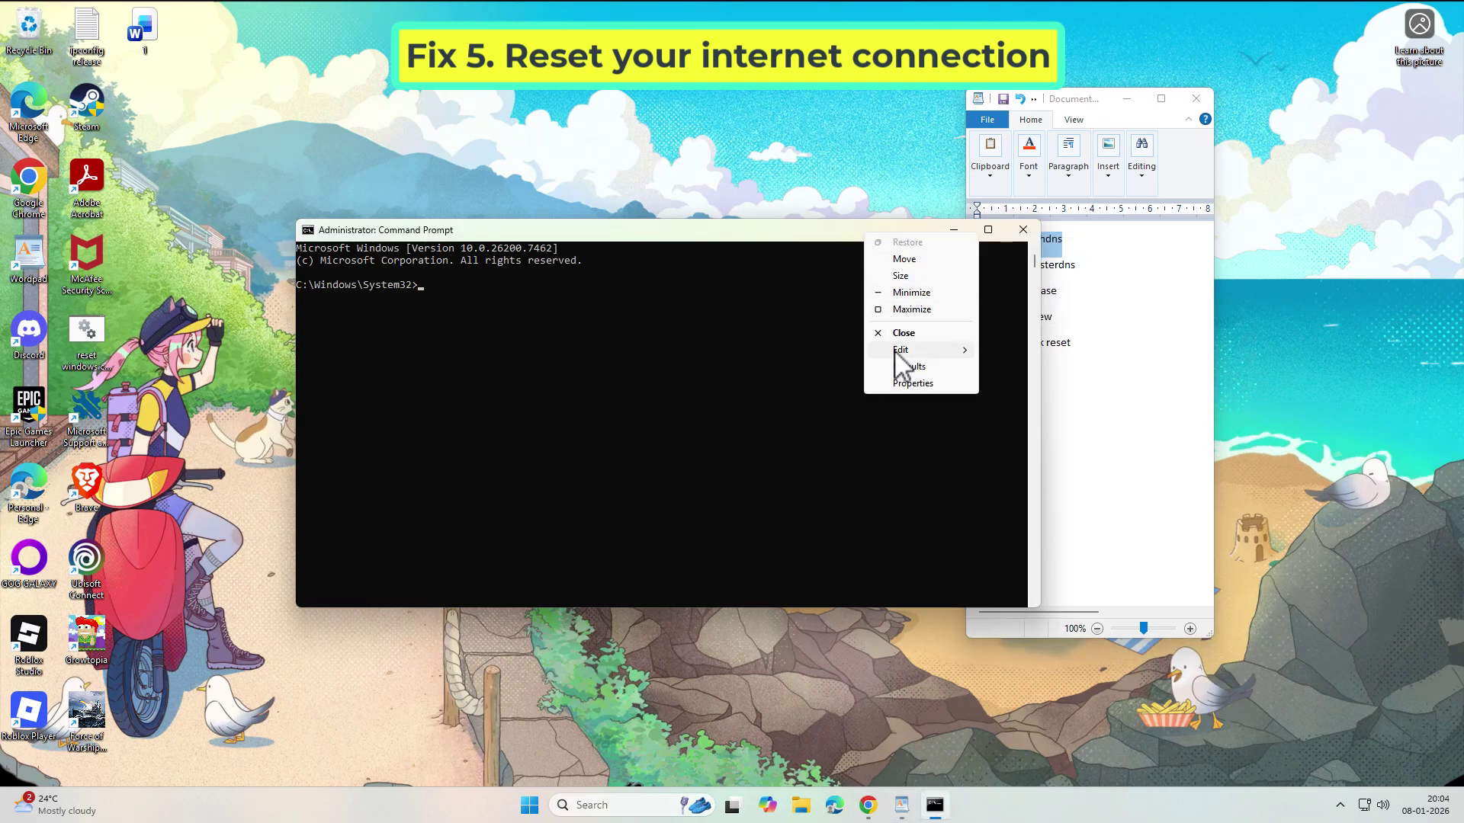
{"action": "mouse_move", "coordinate": [907, 351]}
{"action": "left_click", "coordinate": [1001, 383]}
{"action": "key", "text": "Return"}
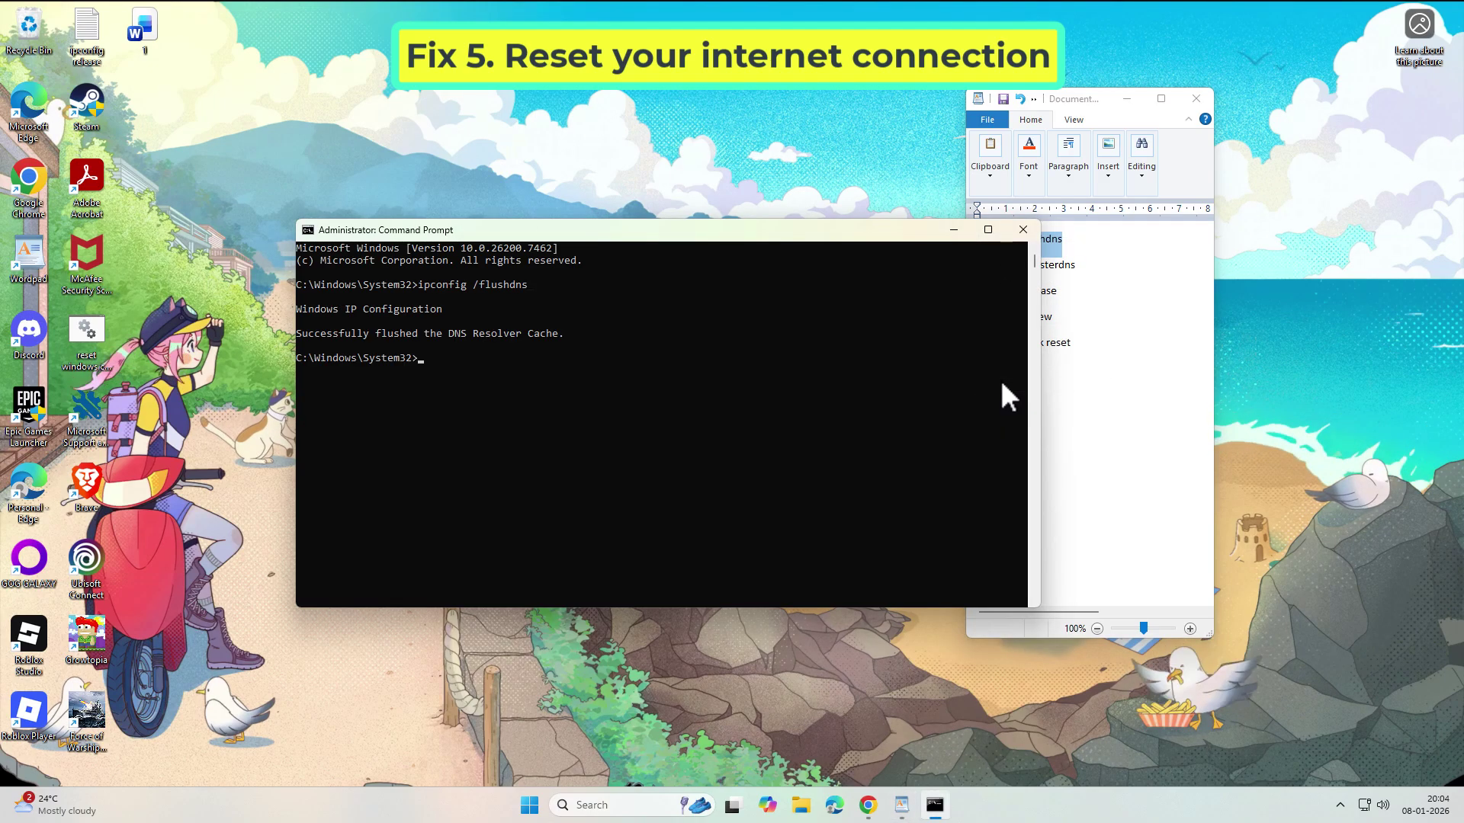
Copy ipconfig /registerdns from the WordPad command list and run it in Command Prompt.
{"action": "left_click", "coordinate": [1089, 271]}
{"action": "left_click_drag", "start_coordinate": [1089, 271], "coordinate": [1002, 271]}
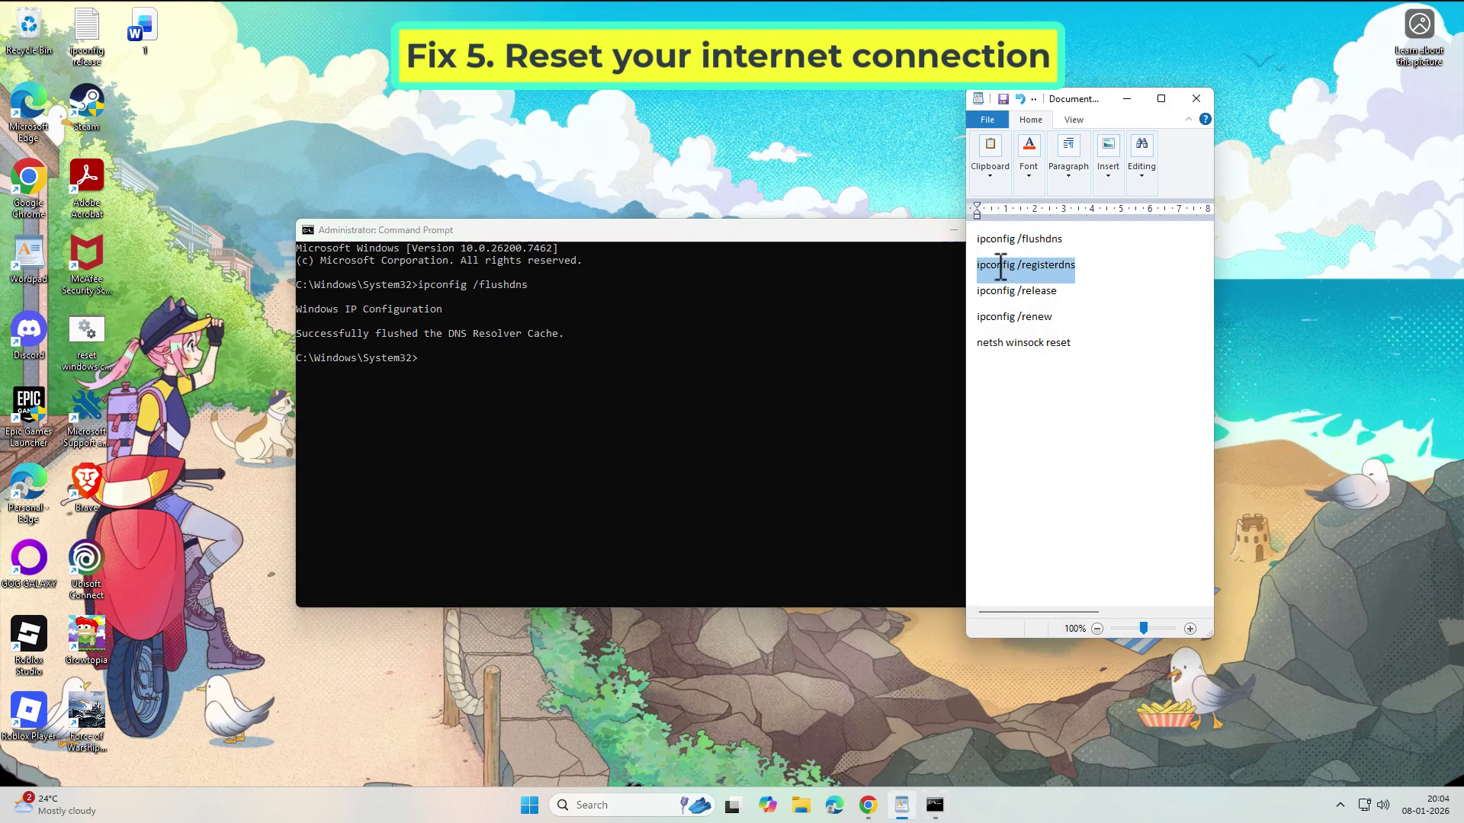
{"action": "right_click", "coordinate": [1026, 274]}
{"action": "left_click", "coordinate": [1052, 300]}
{"action": "left_click", "coordinate": [835, 231]}
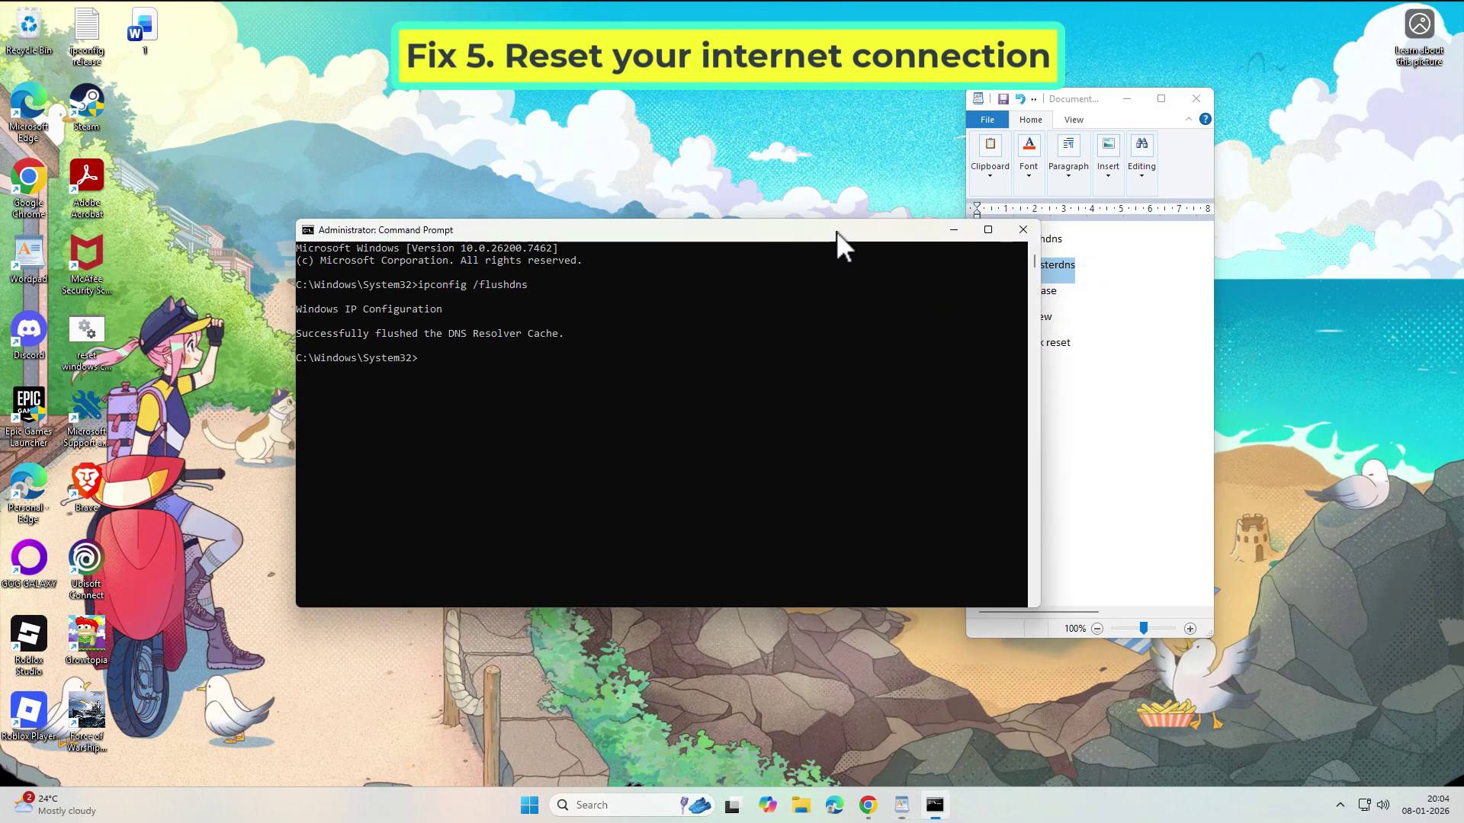
{"action": "right_click", "coordinate": [835, 231]}
{"action": "mouse_move", "coordinate": [907, 349]}
{"action": "left_click", "coordinate": [1001, 382]}
{"action": "key", "text": "Return"}
Copy ipconfig /release from the WordPad command list and run it in Command Prompt.
{"action": "left_click", "coordinate": [1056, 295]}
{"action": "left_click", "coordinate": [1073, 293]}
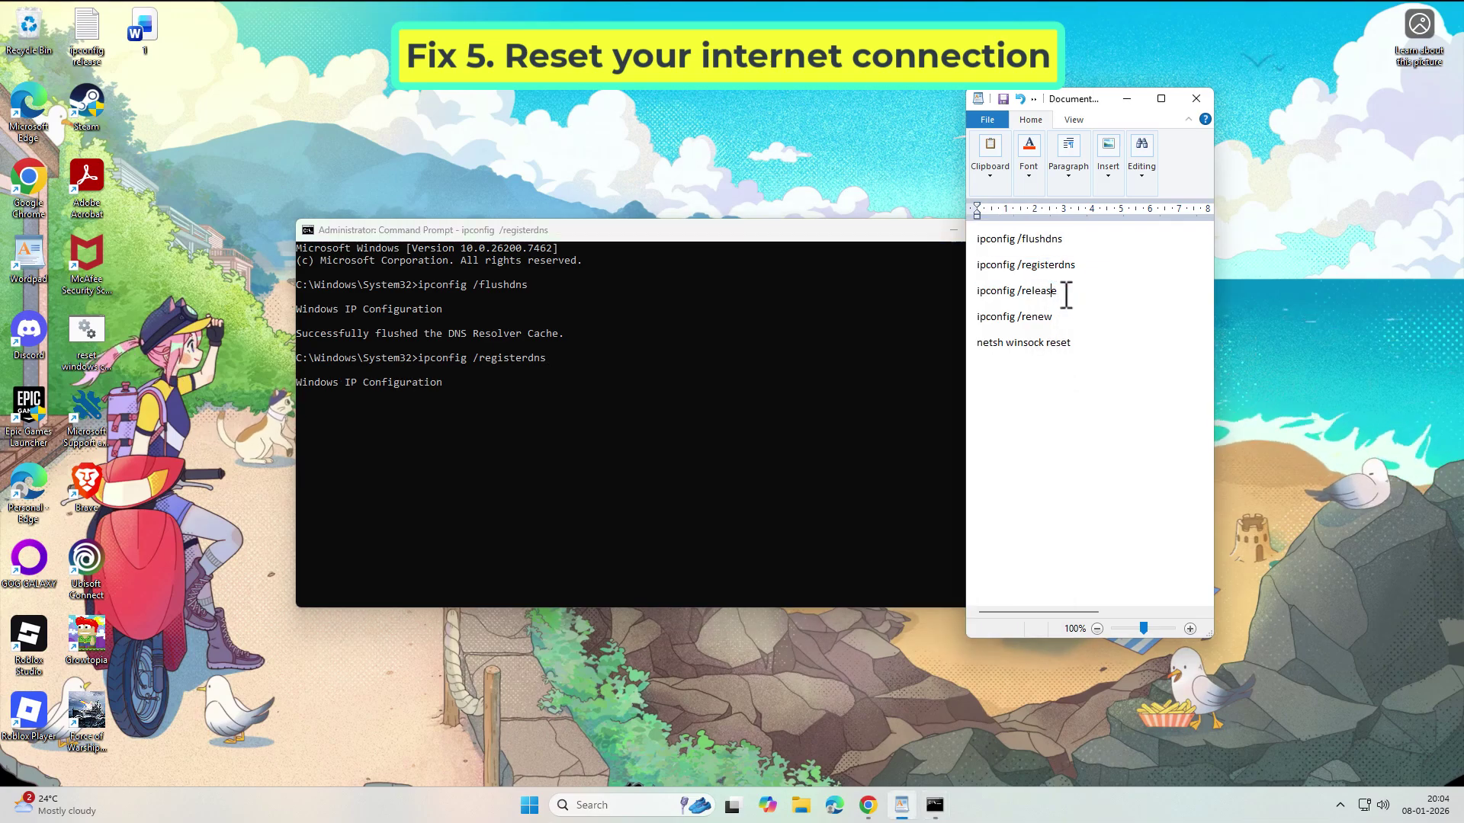
{"action": "left_click_drag", "start_coordinate": [1074, 292], "coordinate": [977, 293]}
{"action": "right_click", "coordinate": [1020, 296]}
{"action": "left_click", "coordinate": [1047, 322]}
{"action": "right_click", "coordinate": [812, 227]}
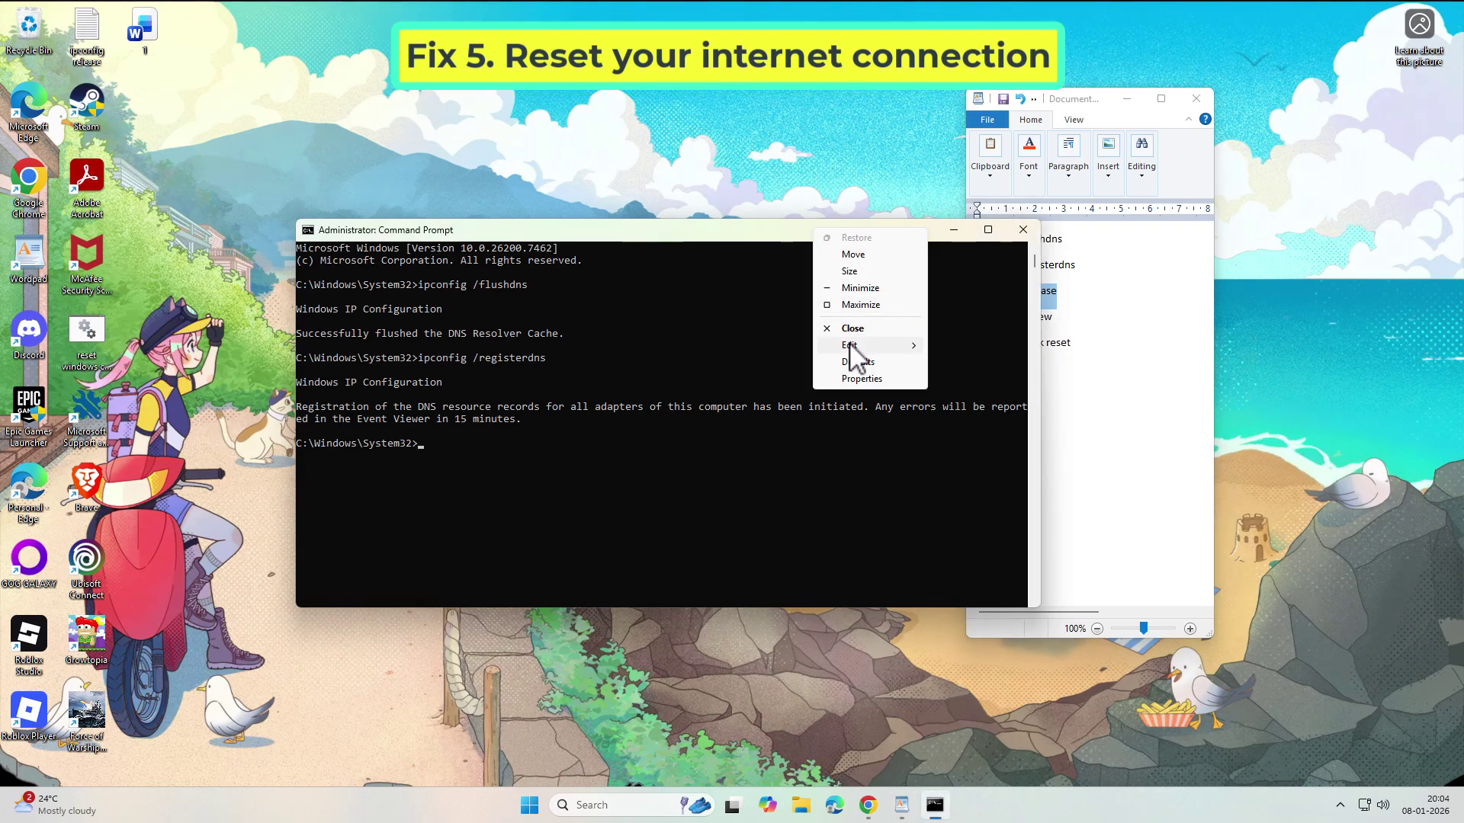
{"action": "mouse_move", "coordinate": [852, 347]}
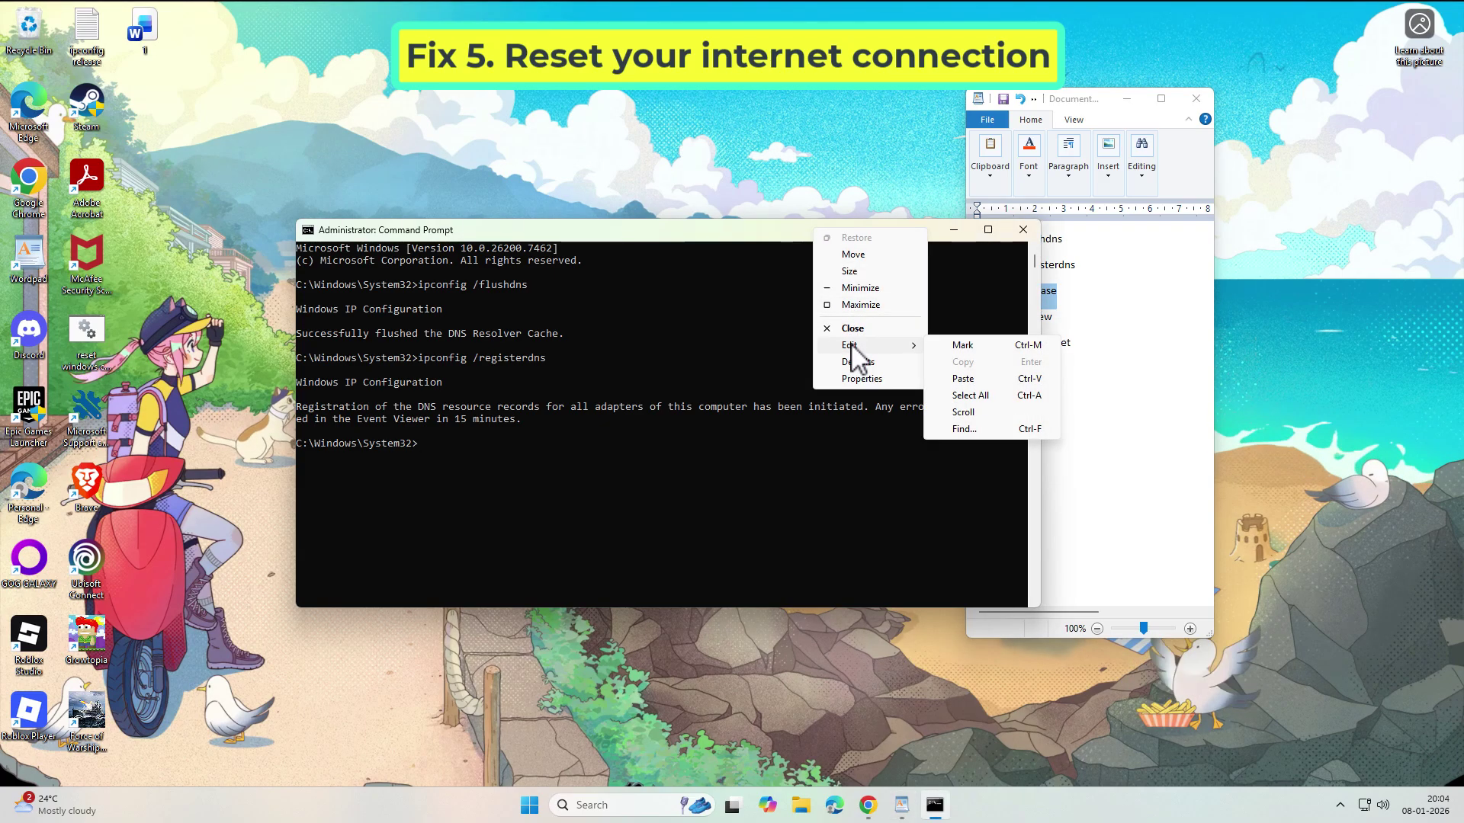
{"action": "left_click", "coordinate": [963, 378]}
{"action": "key", "text": "Return"}
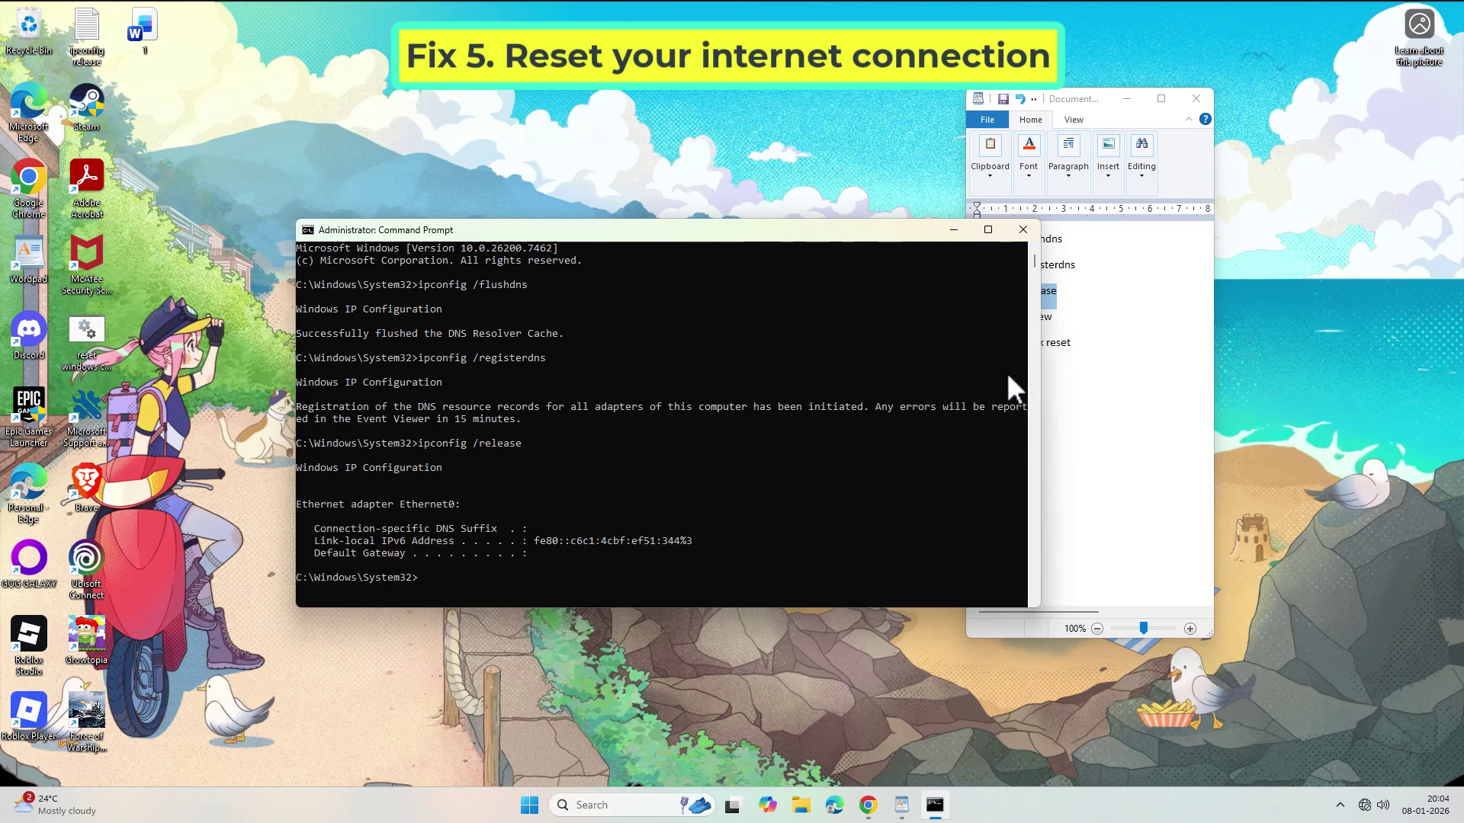
Copy ipconfig /renew from the WordPad command list and run it in Command Prompt.
{"action": "left_click", "coordinate": [1062, 320]}
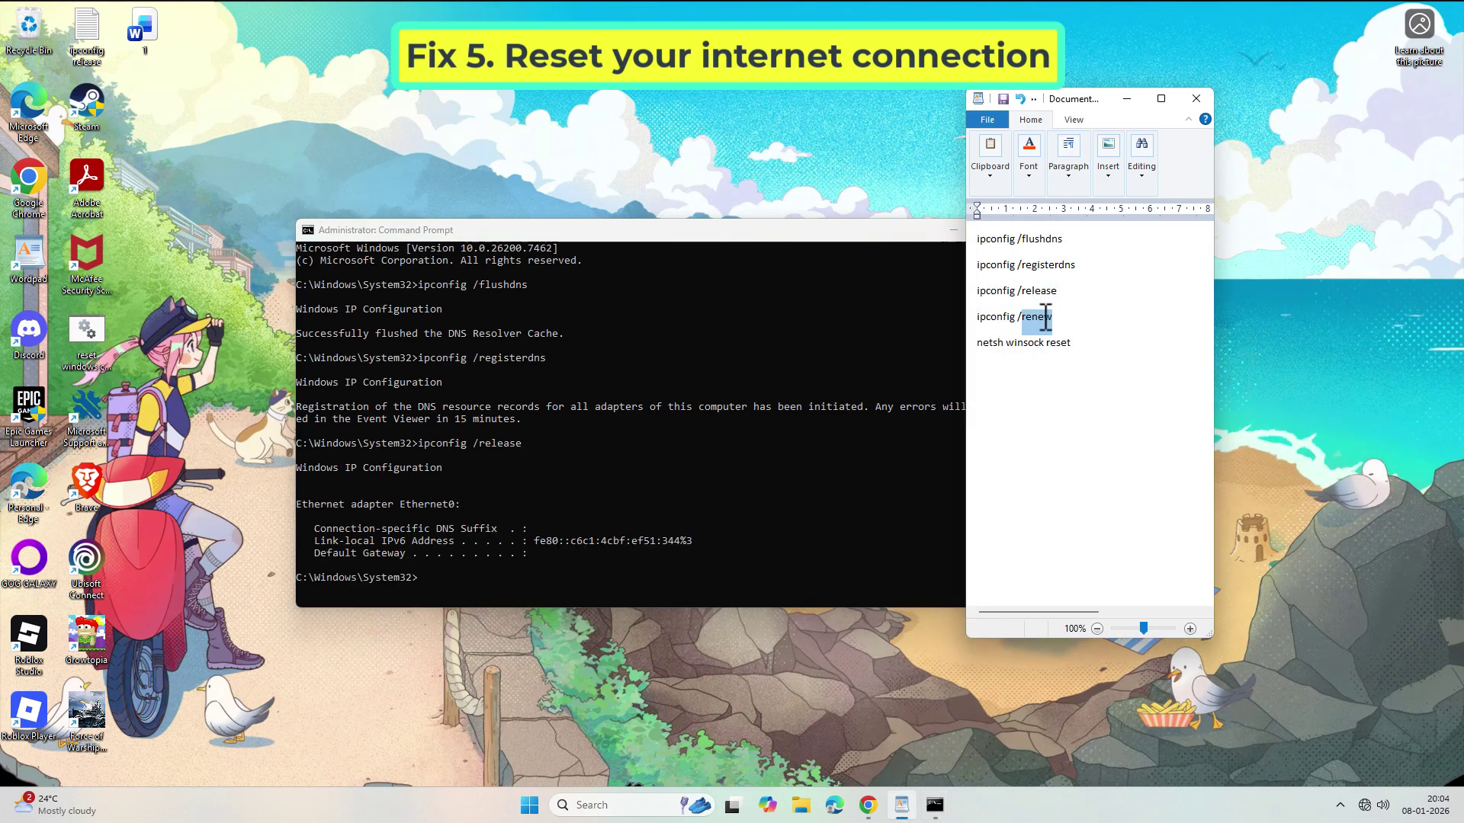
{"action": "left_click_drag", "start_coordinate": [1045, 319], "coordinate": [1010, 328]}
{"action": "right_click", "coordinate": [1023, 334]}
{"action": "left_click", "coordinate": [1043, 358]}
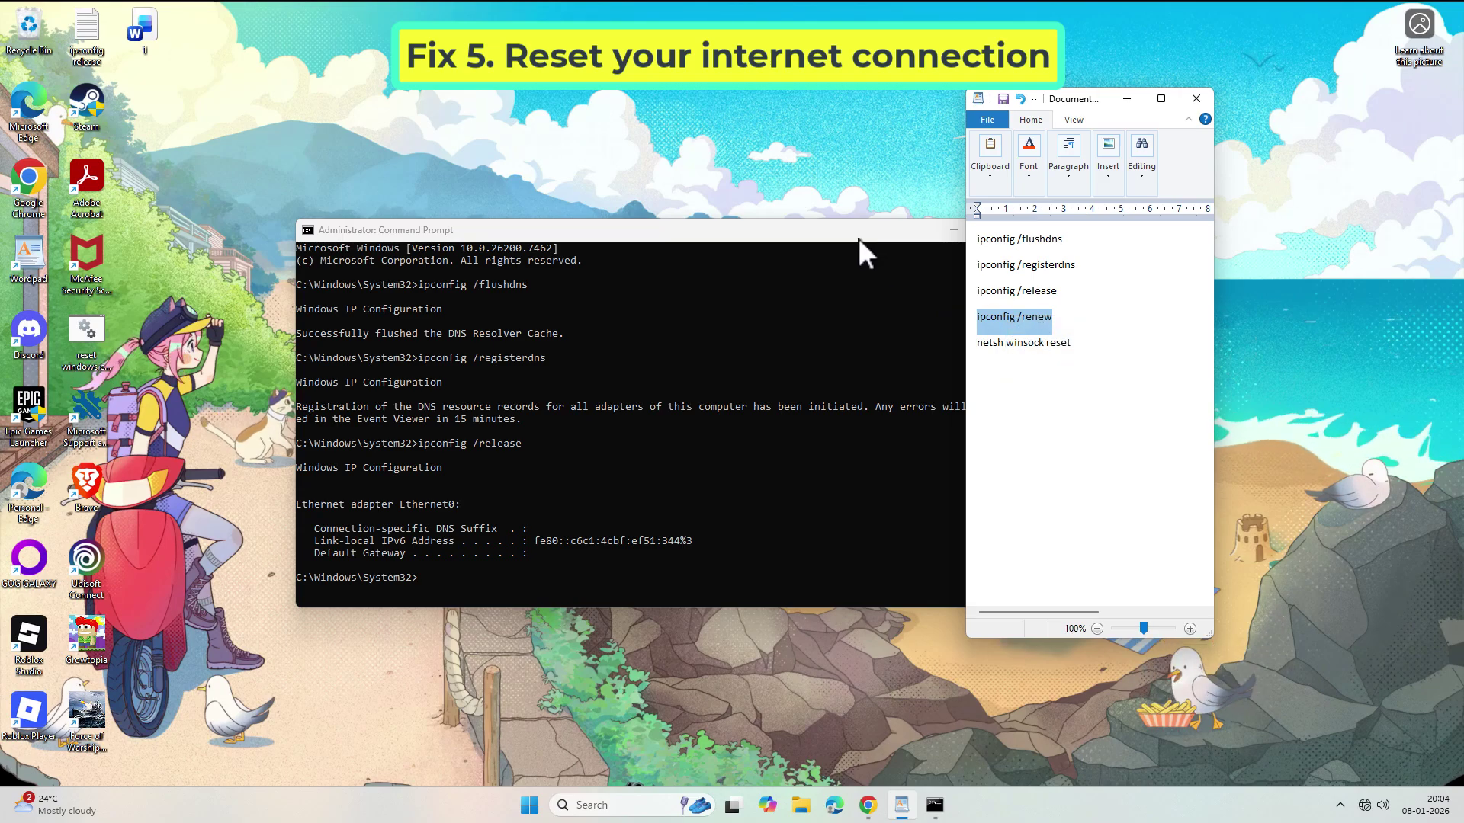
{"action": "right_click", "coordinate": [859, 237]}
{"action": "mouse_move", "coordinate": [918, 355]}
{"action": "left_click", "coordinate": [1008, 389]}
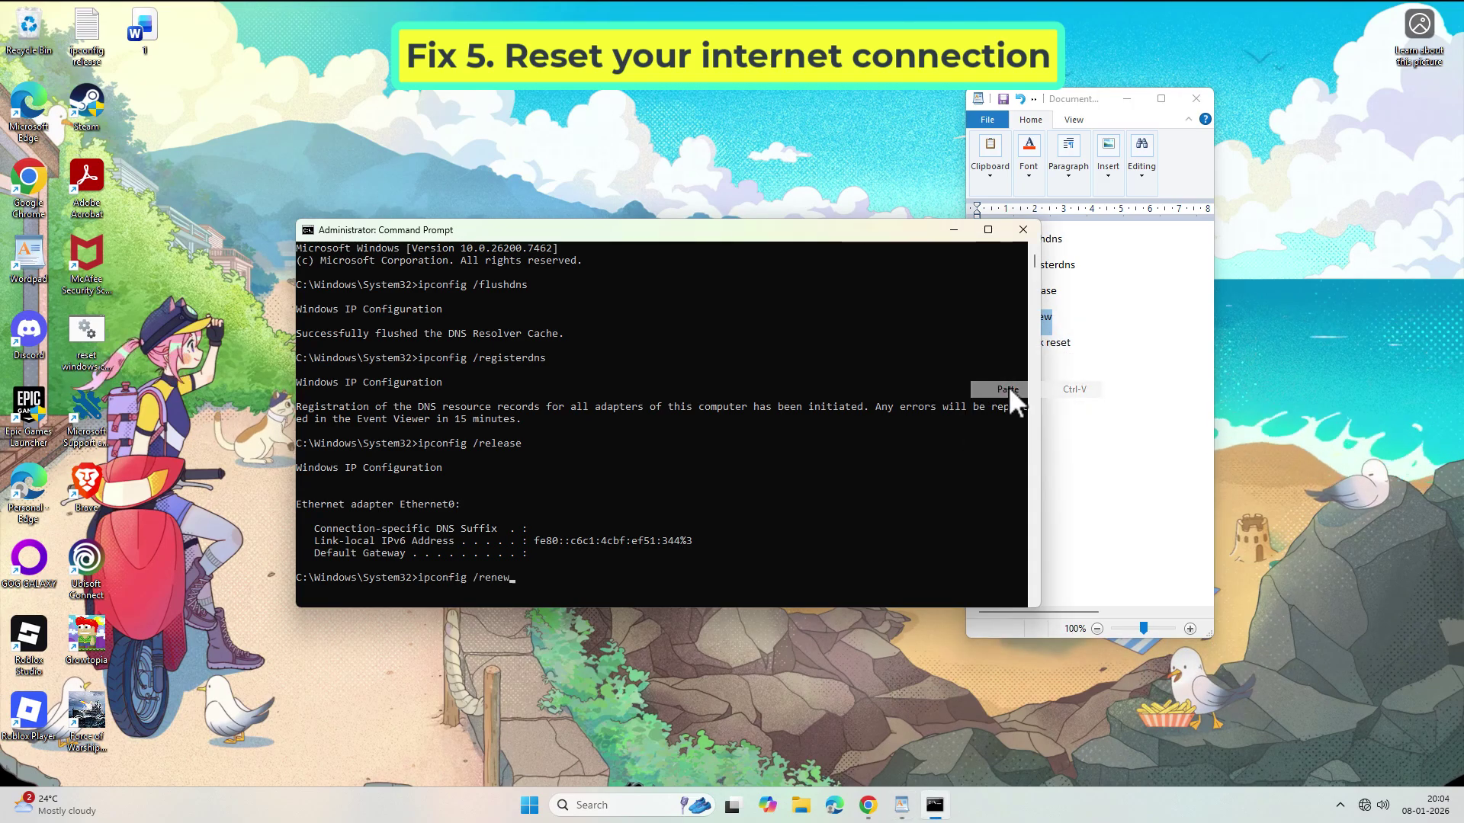
{"action": "key", "text": "Return"}
Copy netsh winsock reset from the WordPad command list and run it in Command Prompt.
{"action": "left_click", "coordinate": [1088, 344]}
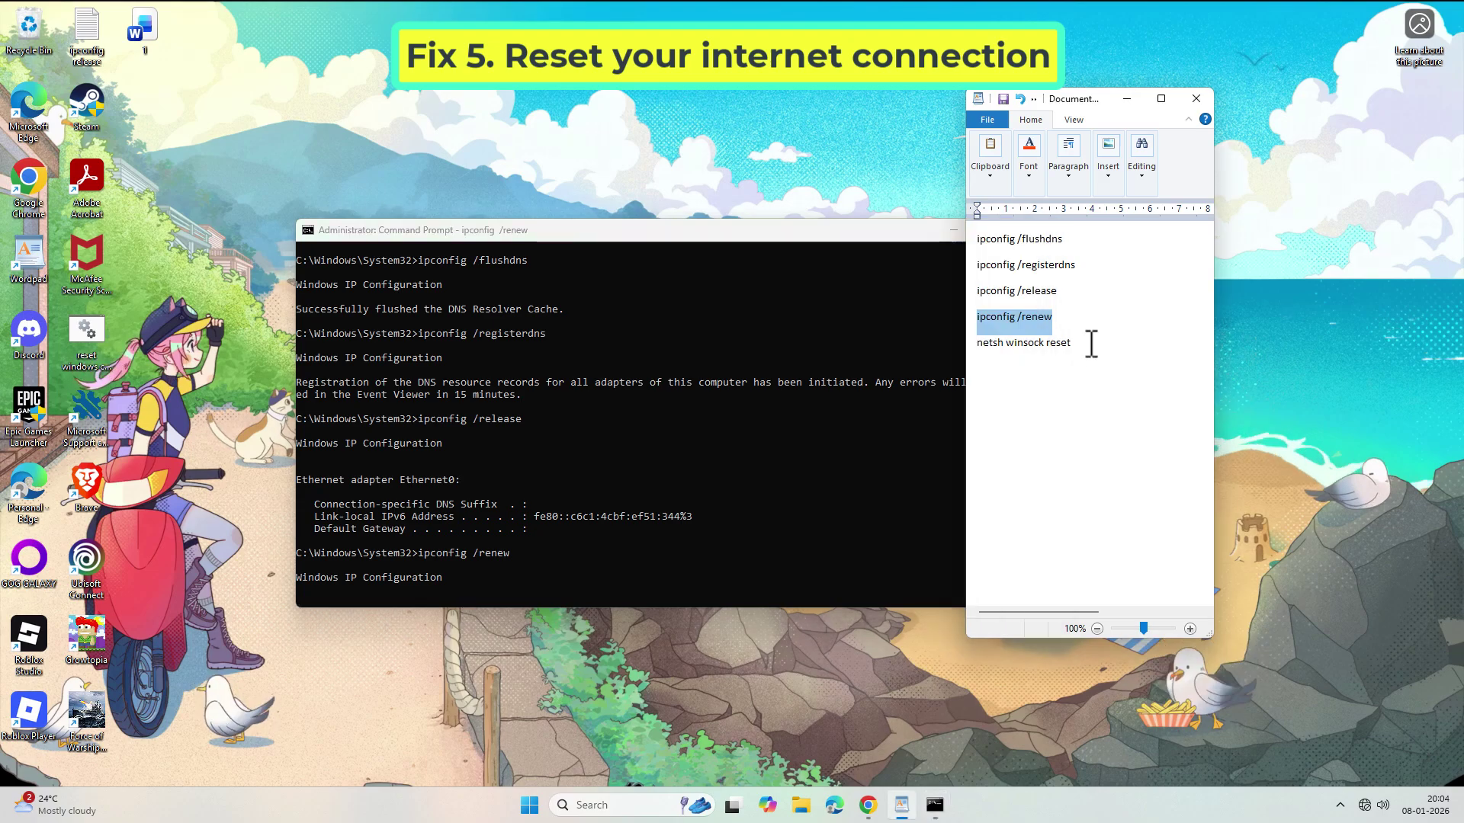
{"action": "triple_click", "coordinate": [1057, 346]}
{"action": "right_click", "coordinate": [1056, 348]}
{"action": "left_click", "coordinate": [1068, 383]}
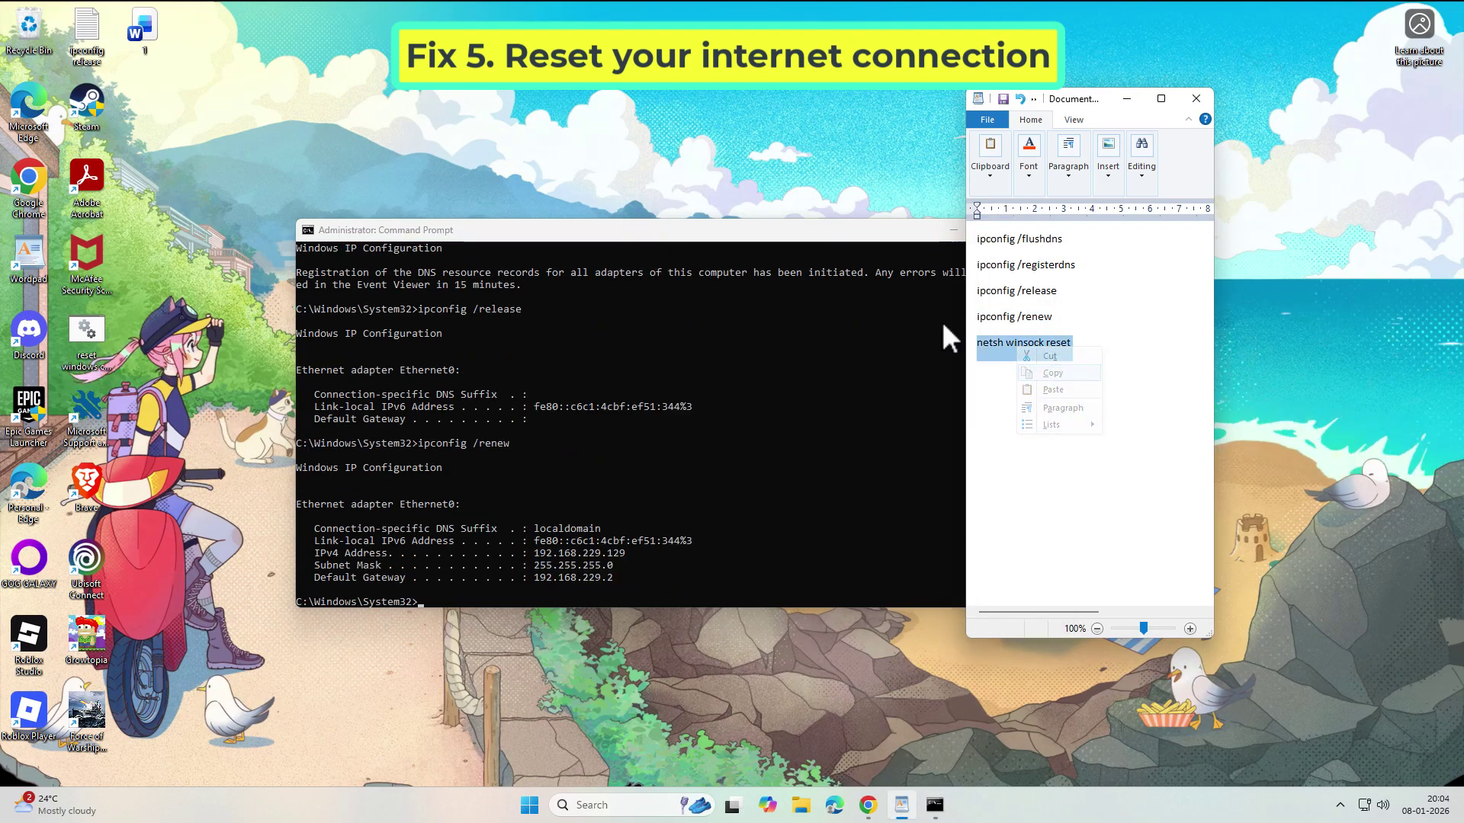
{"action": "right_click", "coordinate": [839, 237]}
{"action": "mouse_move", "coordinate": [907, 356]}
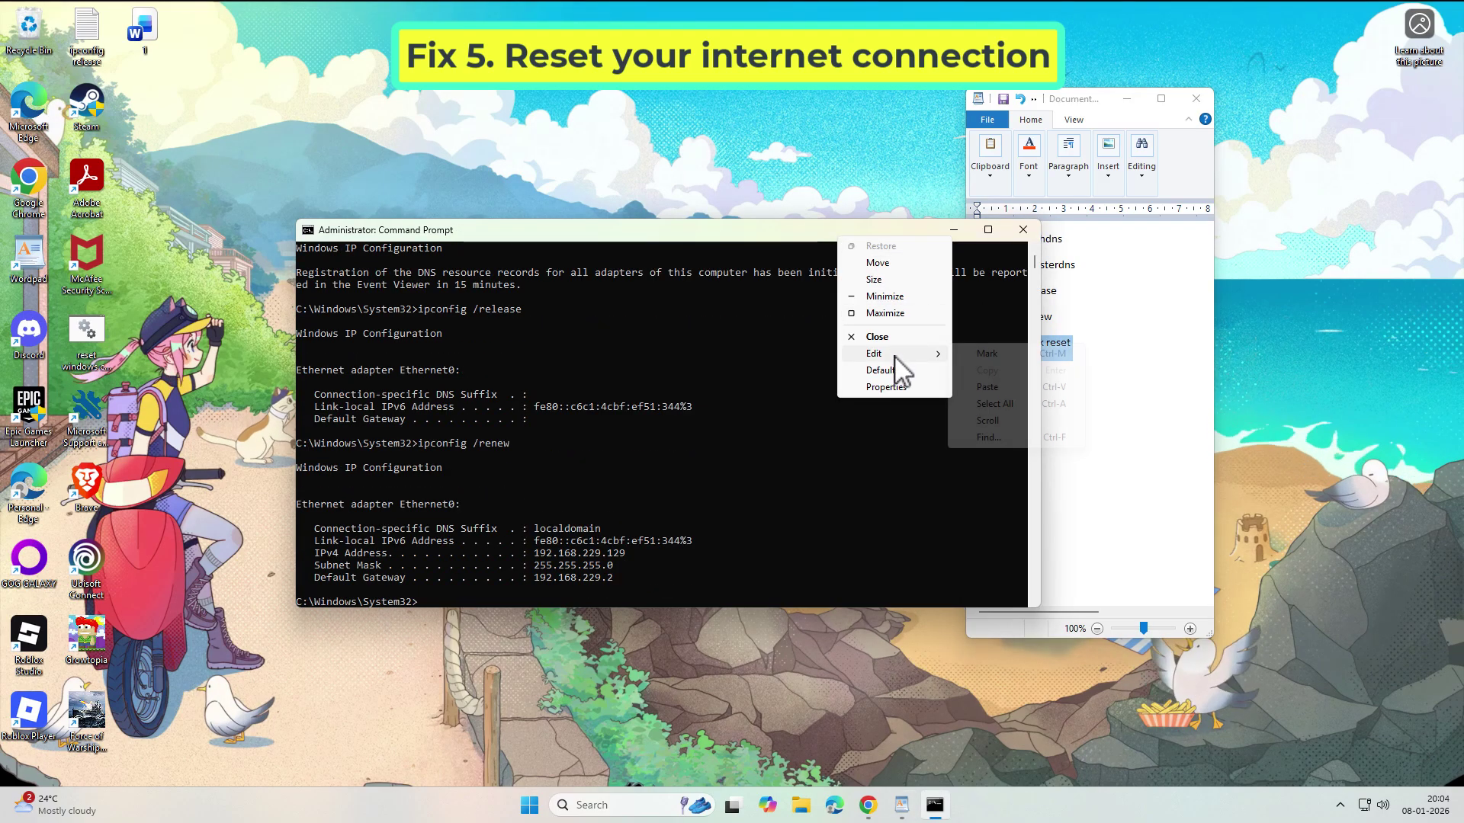
{"action": "left_click", "coordinate": [1008, 389]}
{"action": "key", "text": "Return"}
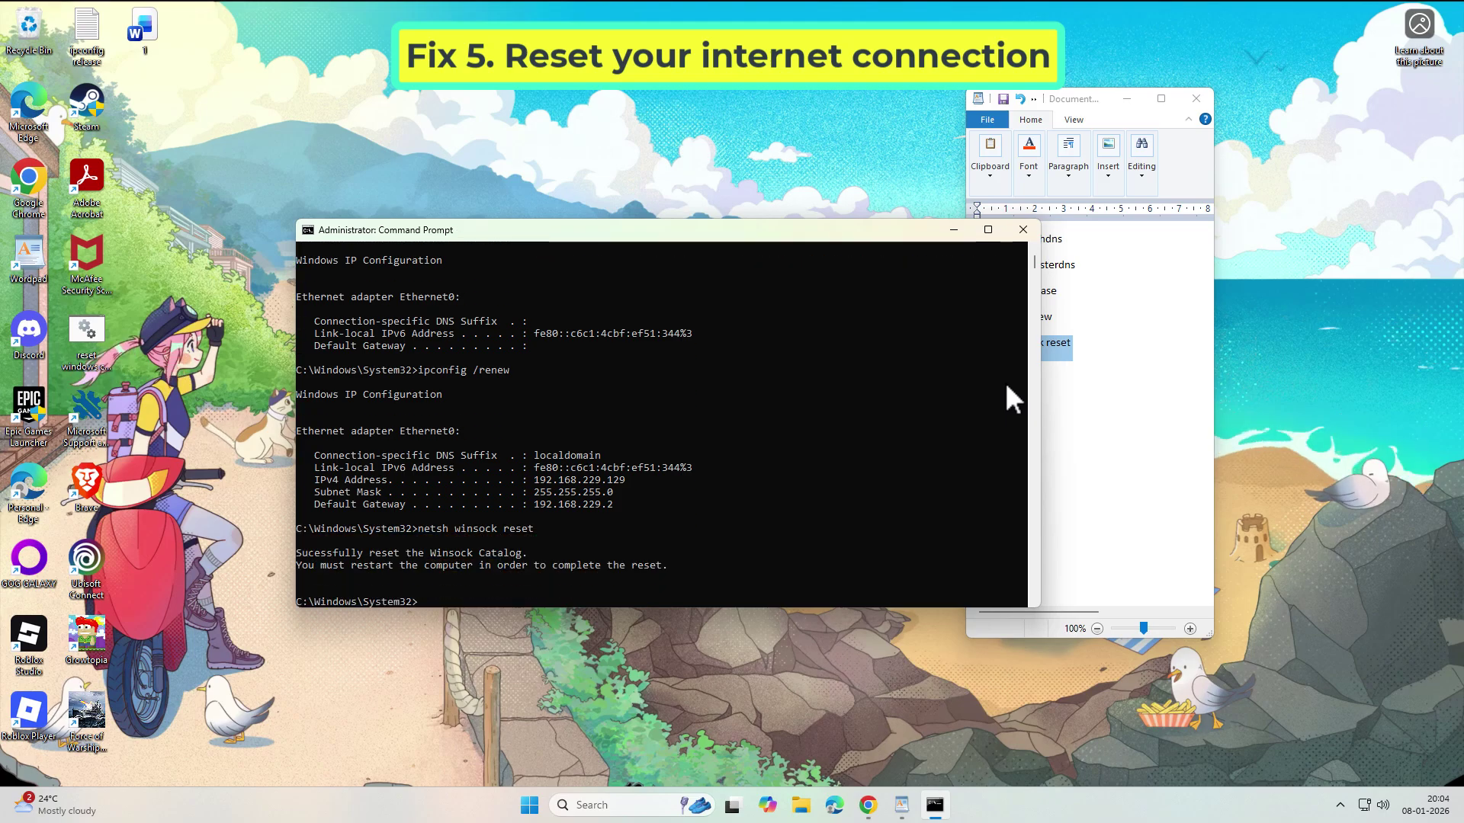
Close Command Prompt and the WordPad document without saving it.
{"action": "left_click", "coordinate": [1023, 230]}
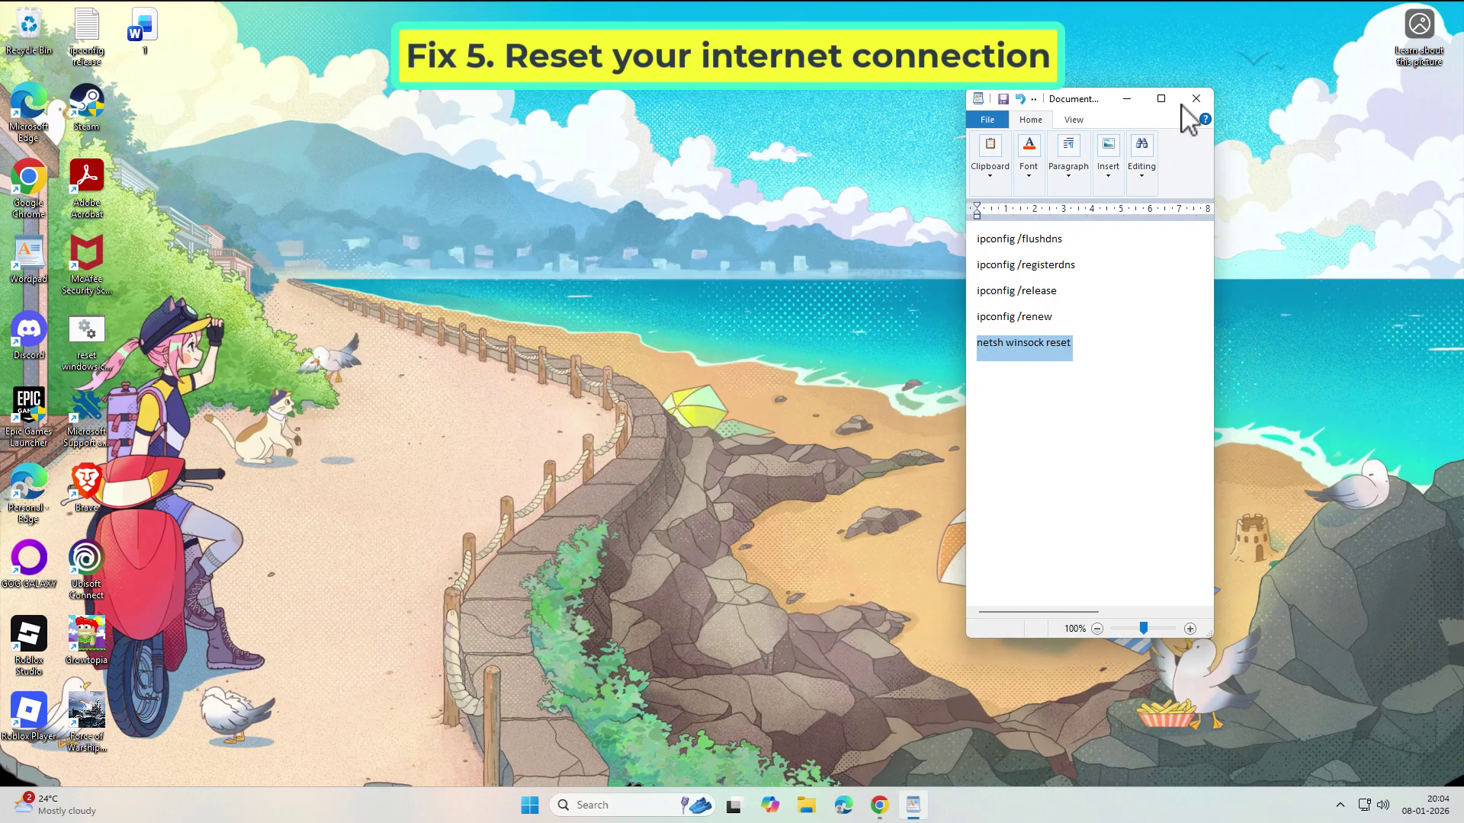
{"action": "left_click", "coordinate": [1197, 98]}
{"action": "left_click", "coordinate": [1105, 373]}
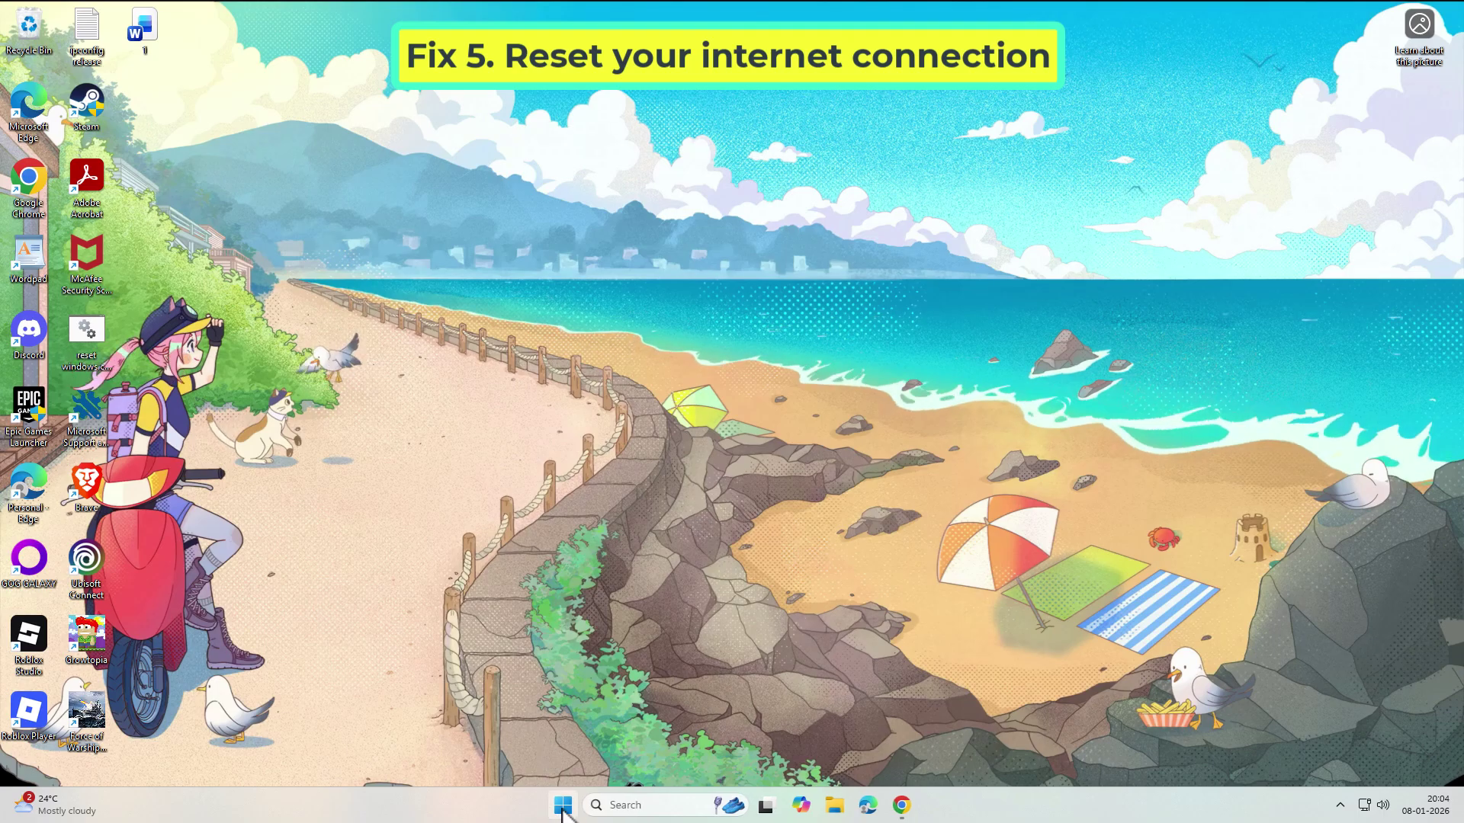
Bring up the Windows power options for restarting the computer.
{"action": "left_click", "coordinate": [562, 807]}
{"action": "left_click", "coordinate": [923, 752]}
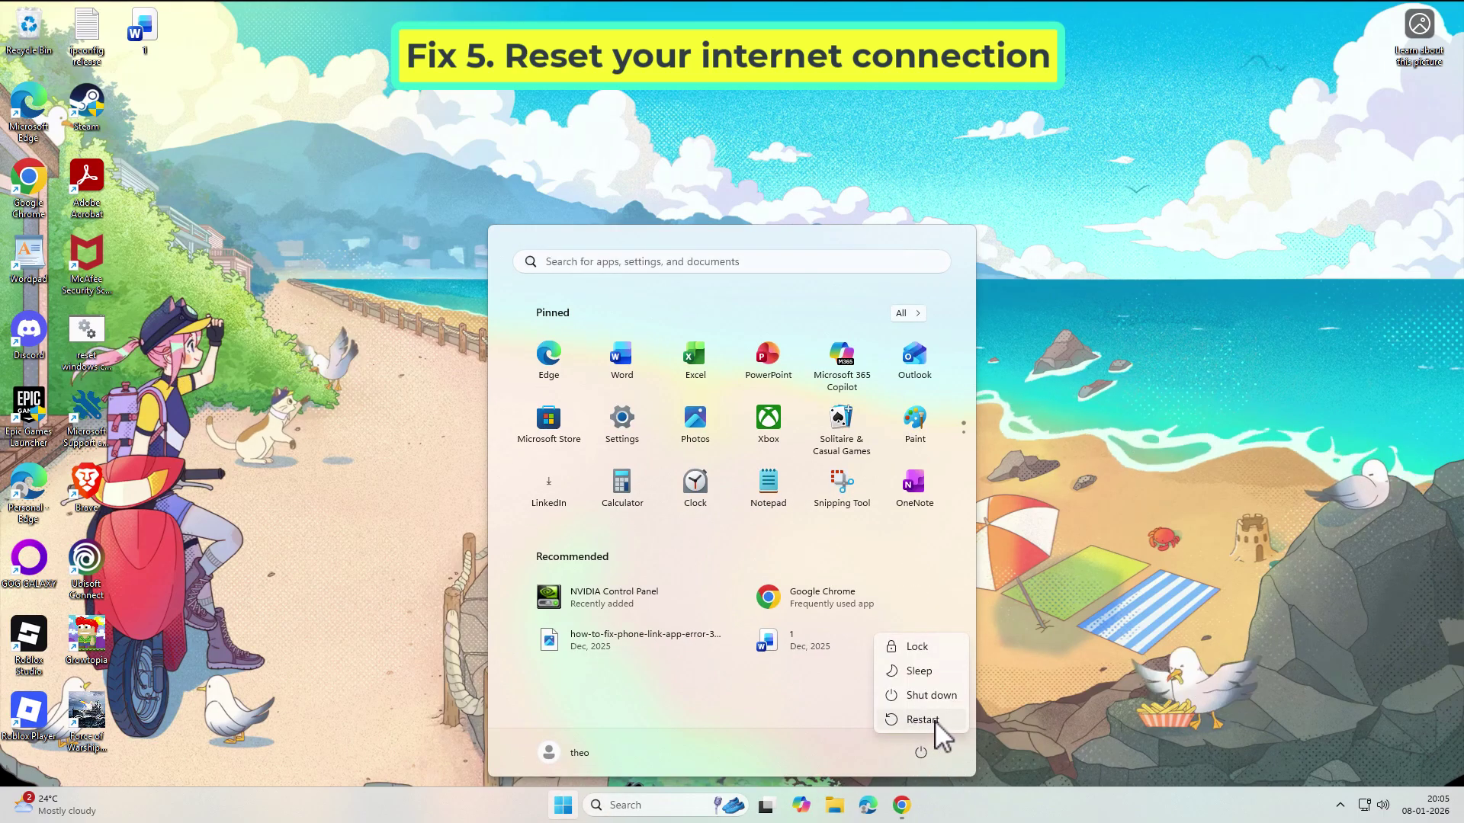